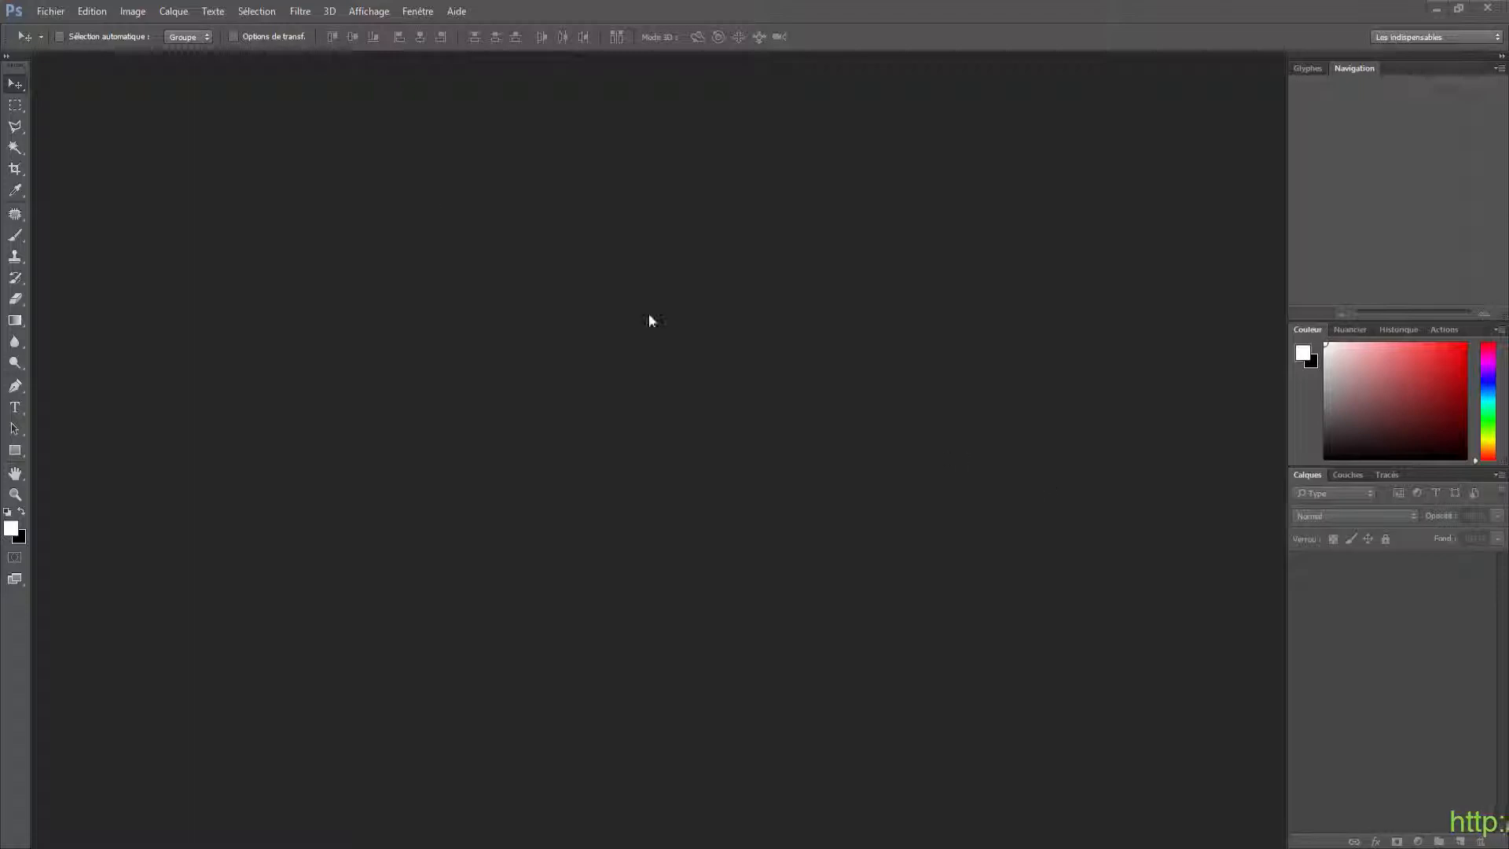
Open new-york1.jpg and istanbul-wallpaper-1_nettekeyif.net_.jpg together from the Photo Splashes Text Effect folder
click(50, 11)
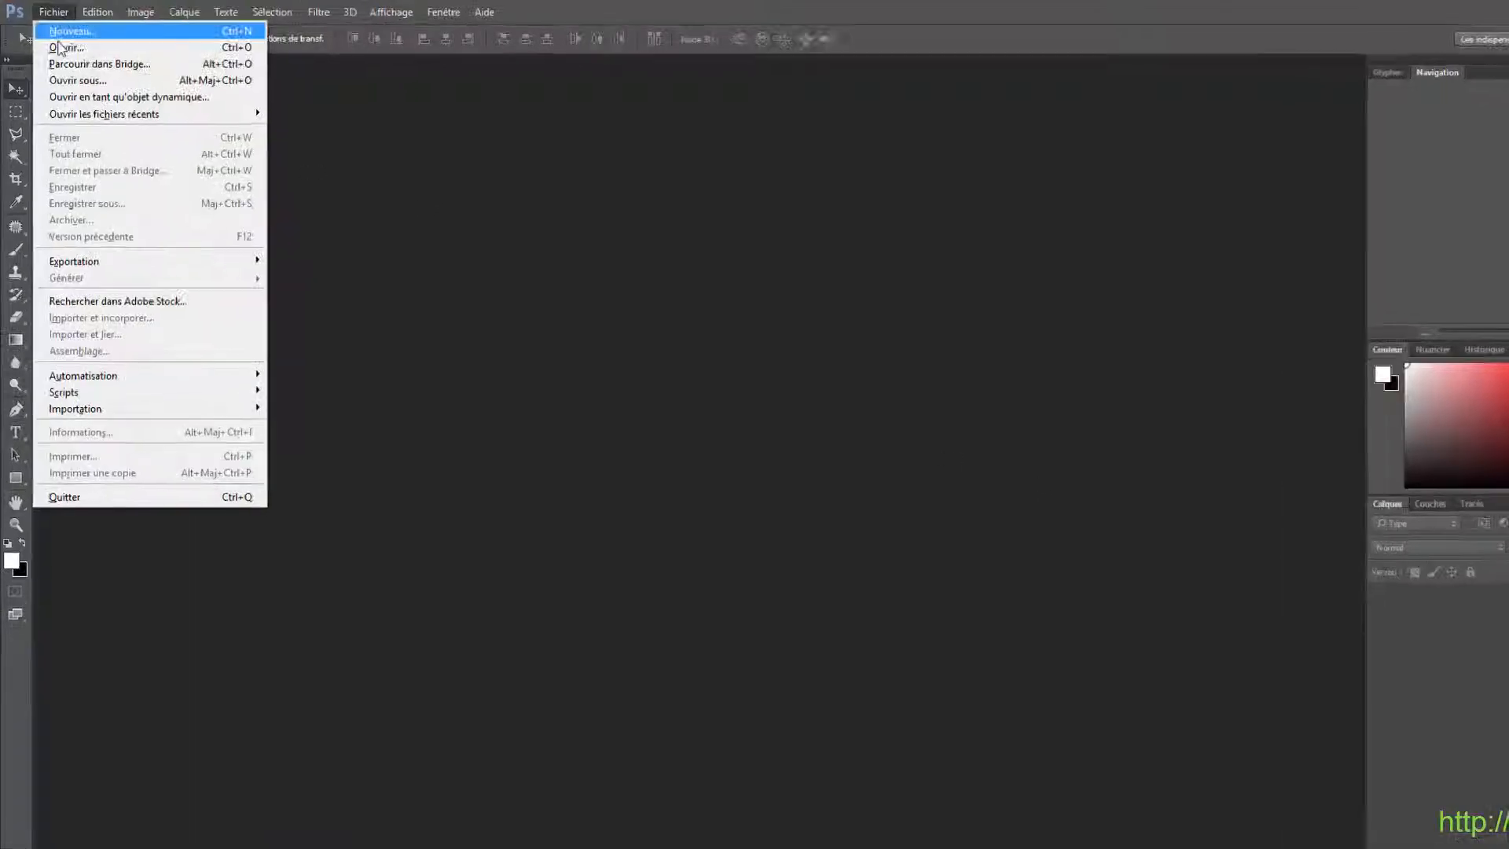
click(60, 48)
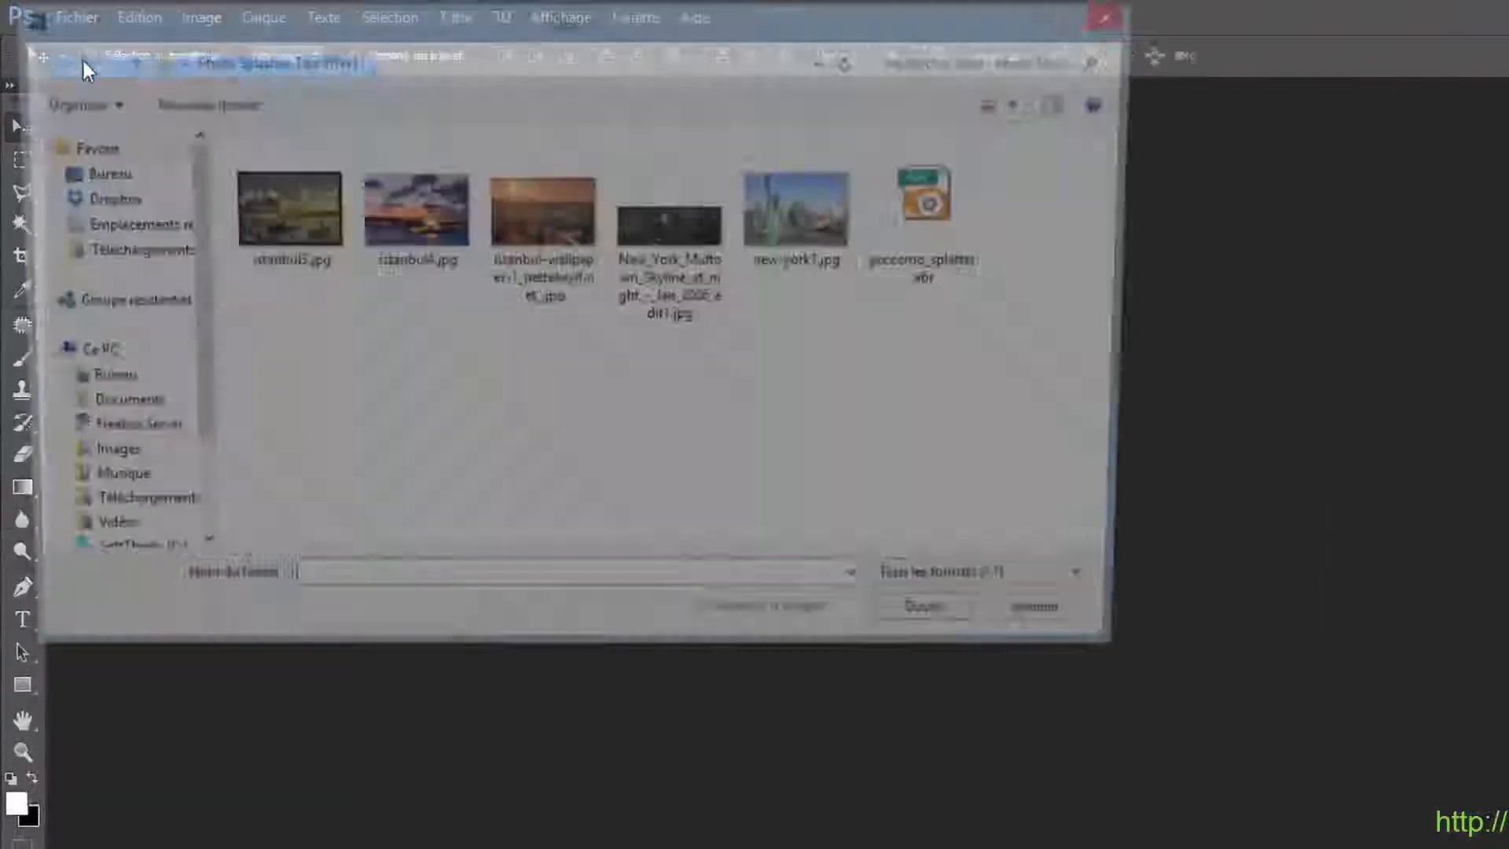
click(781, 237)
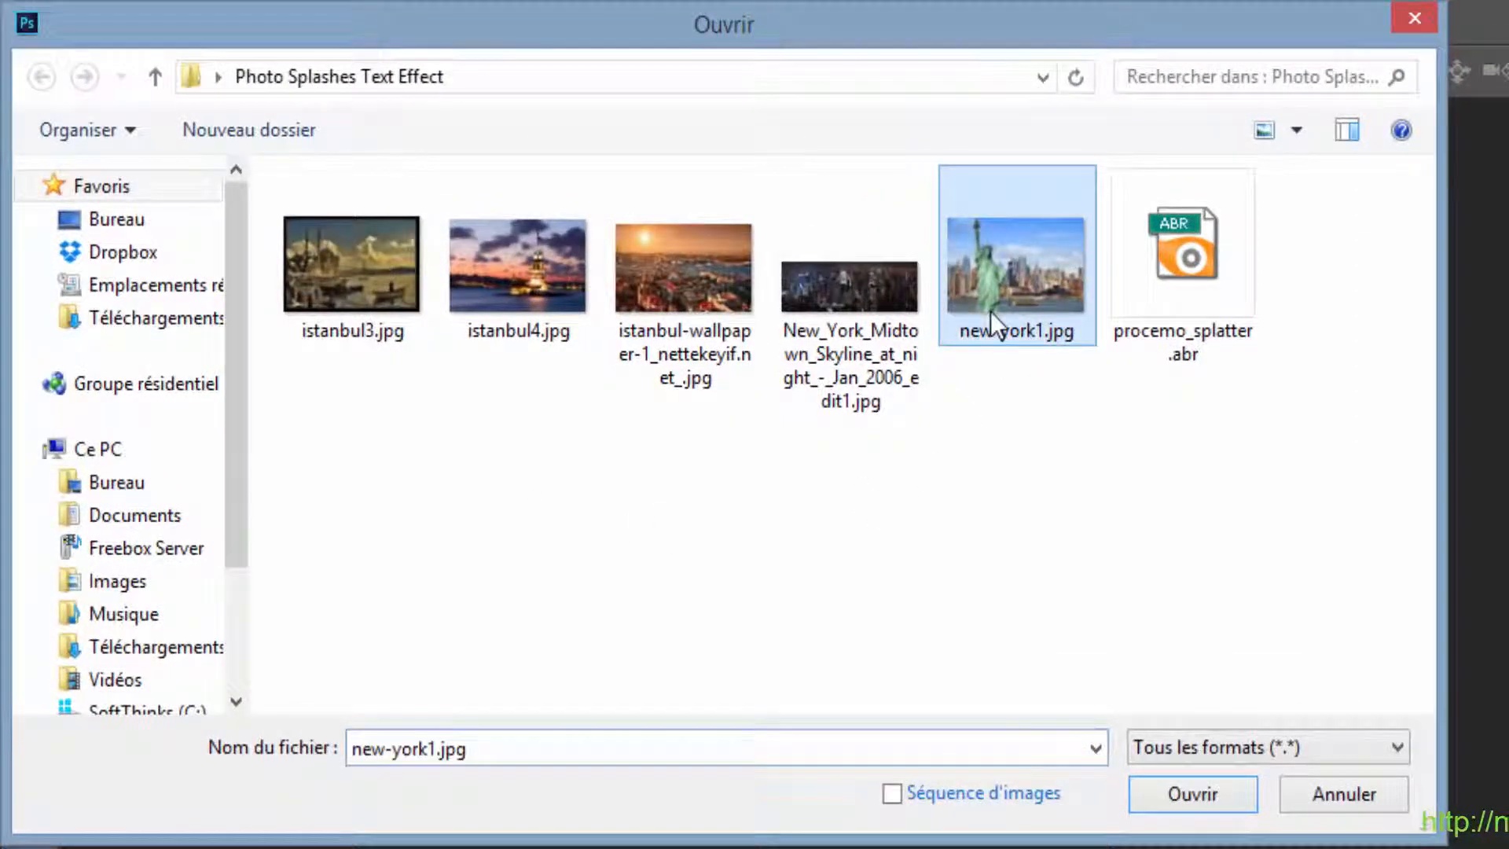
ctrl+click(692, 281)
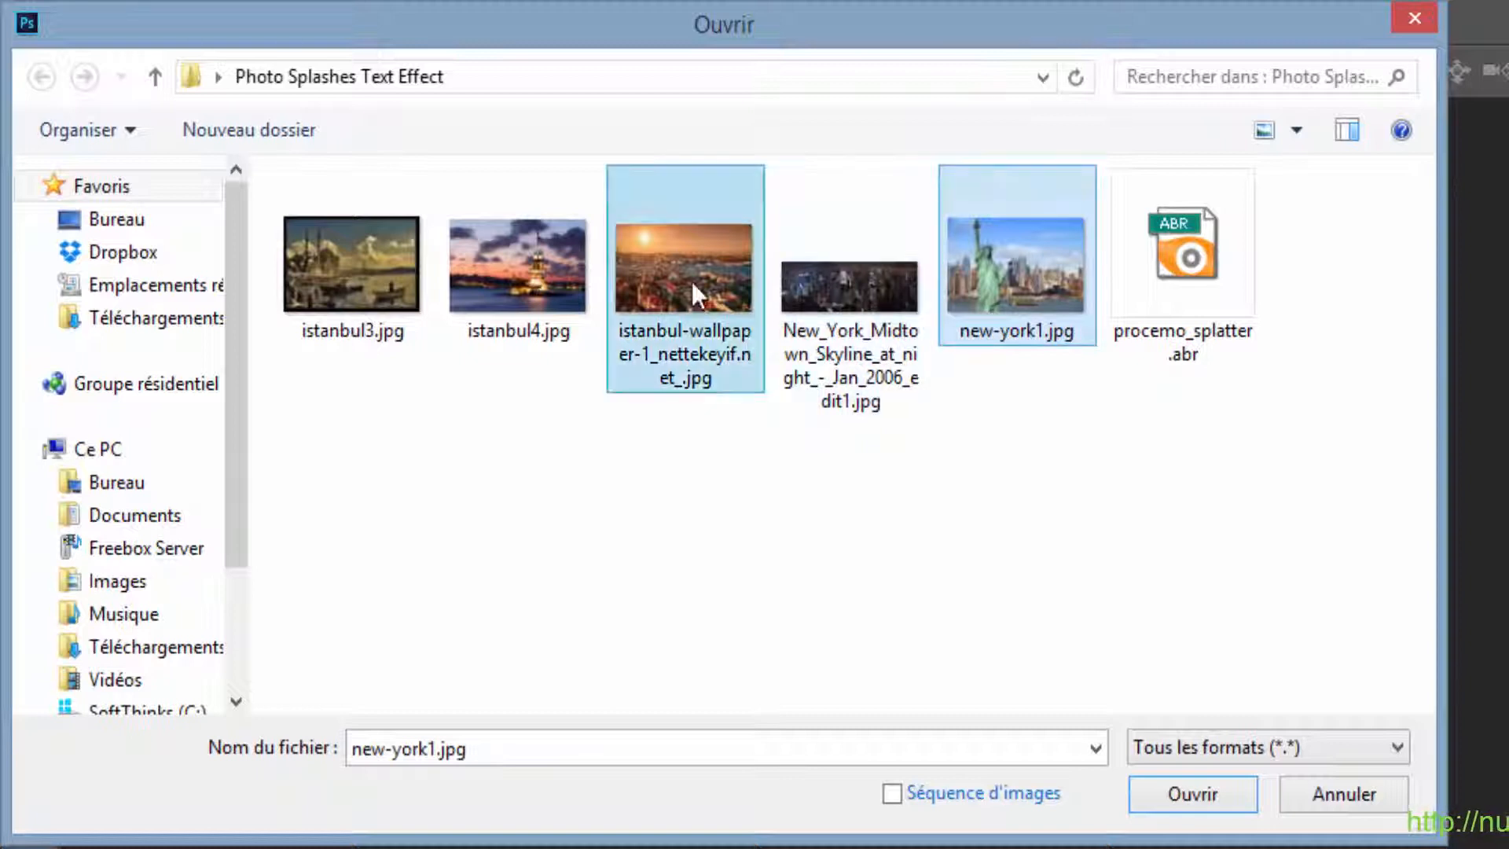
click(1186, 790)
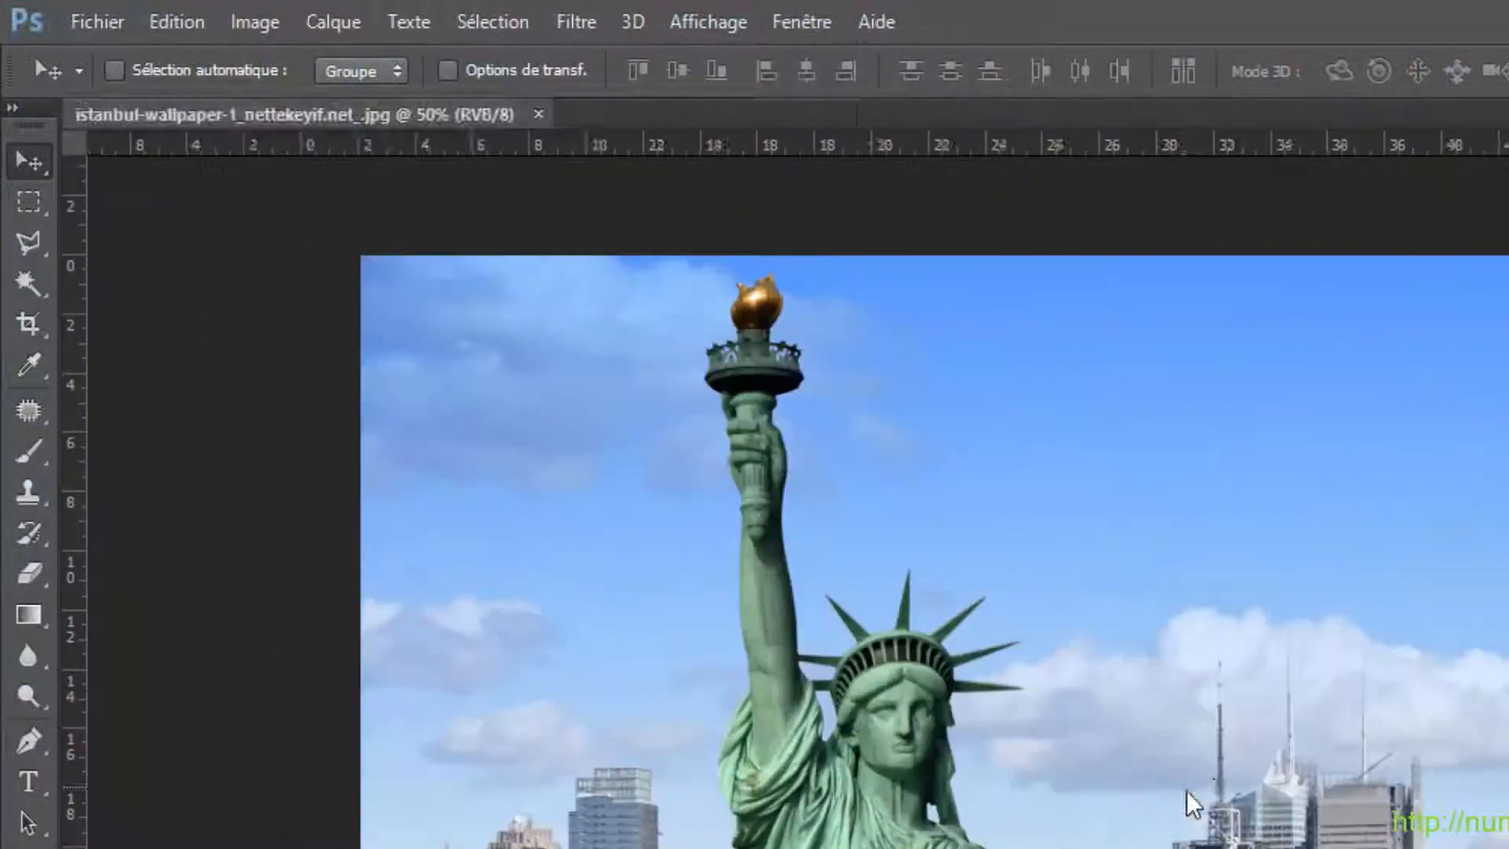
Arrange the two open images side by side and make new-york1.jpg the active document
click(822, 22)
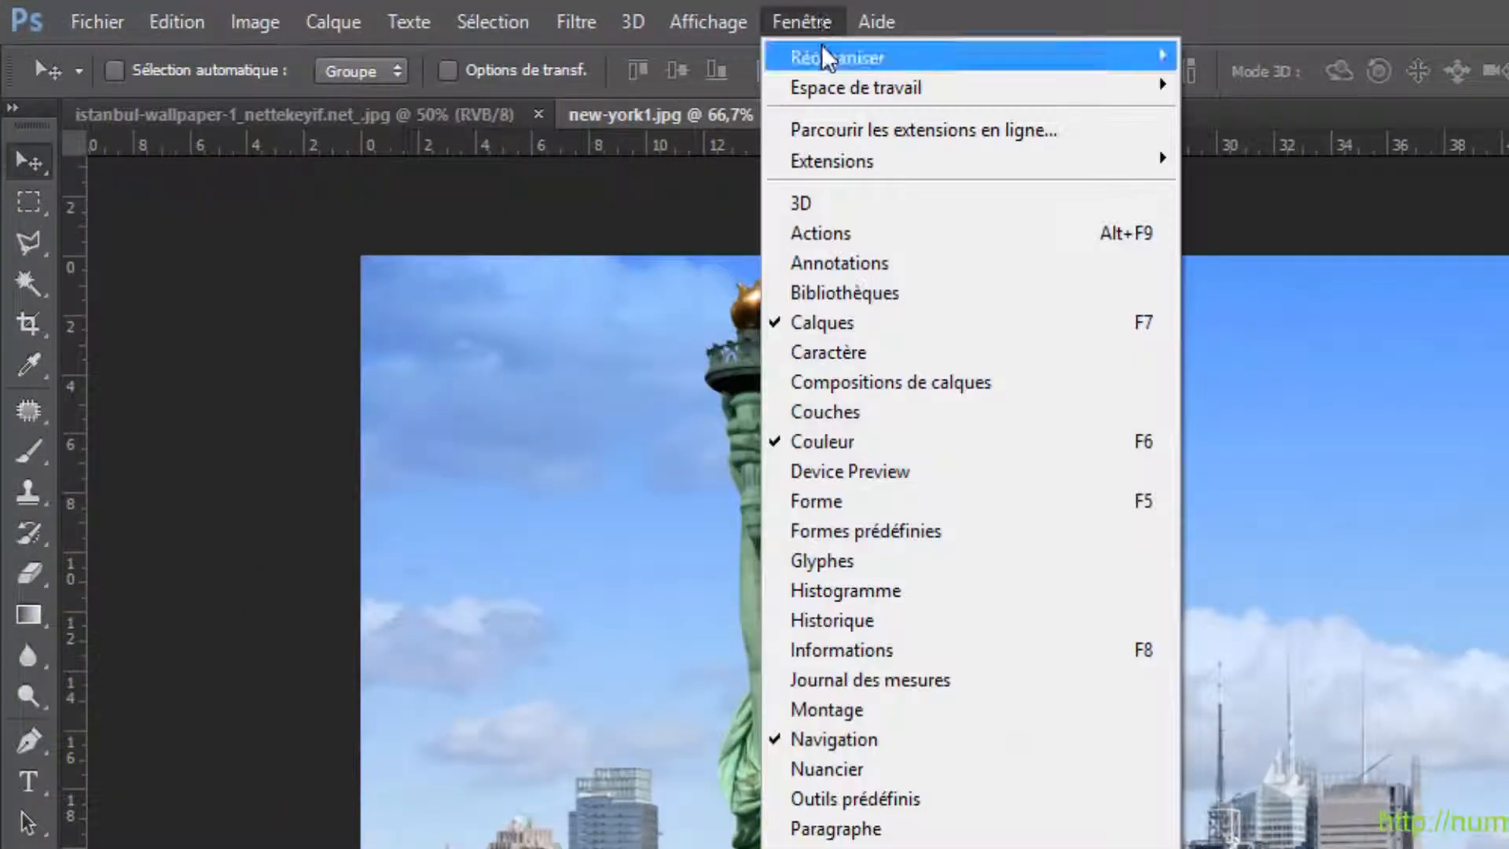
mouse_move(823, 52)
click(1280, 143)
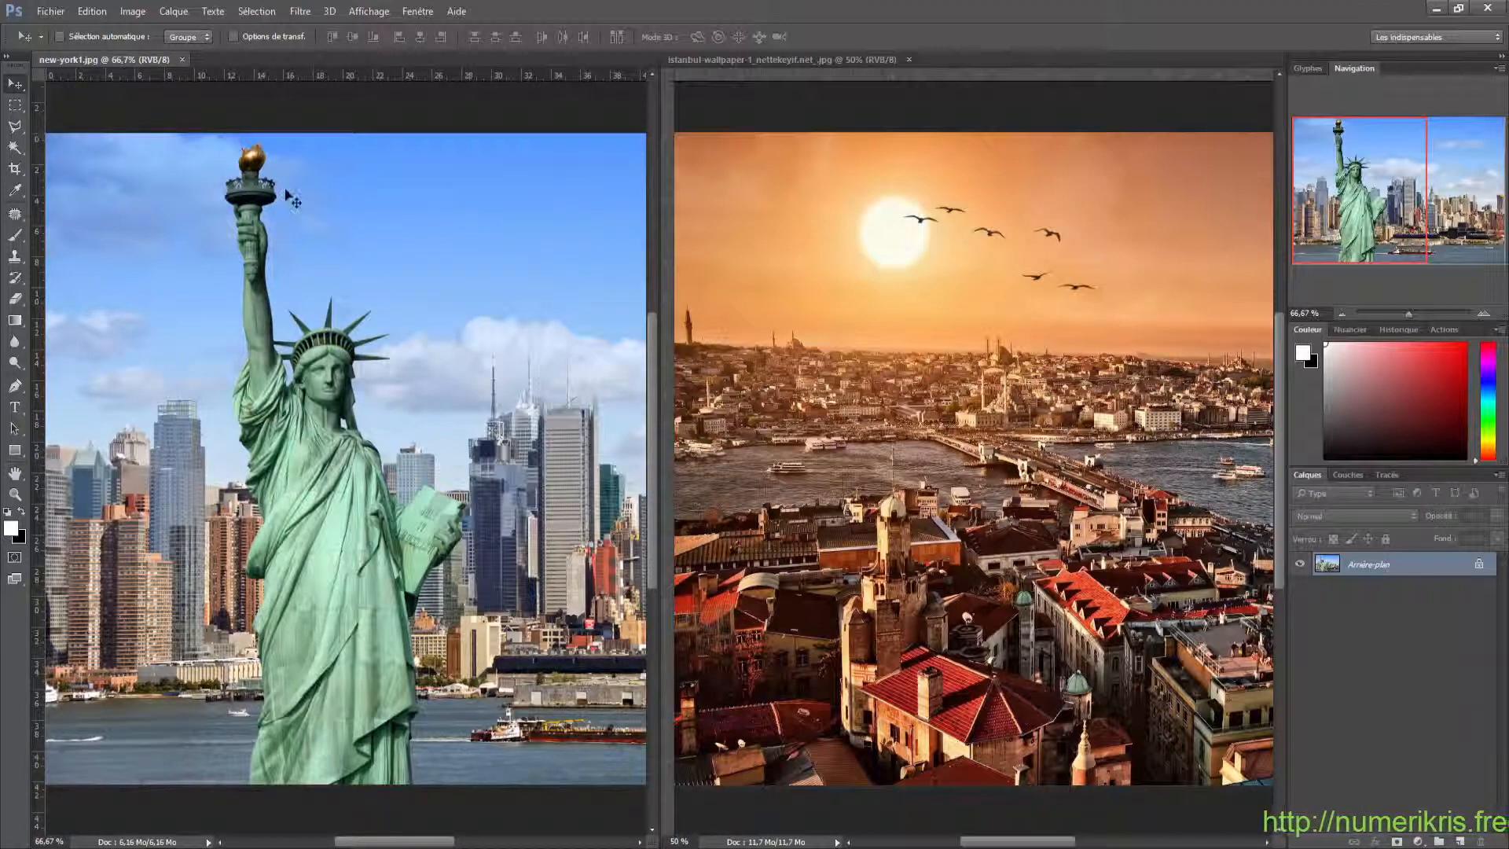
click(882, 236)
click(497, 242)
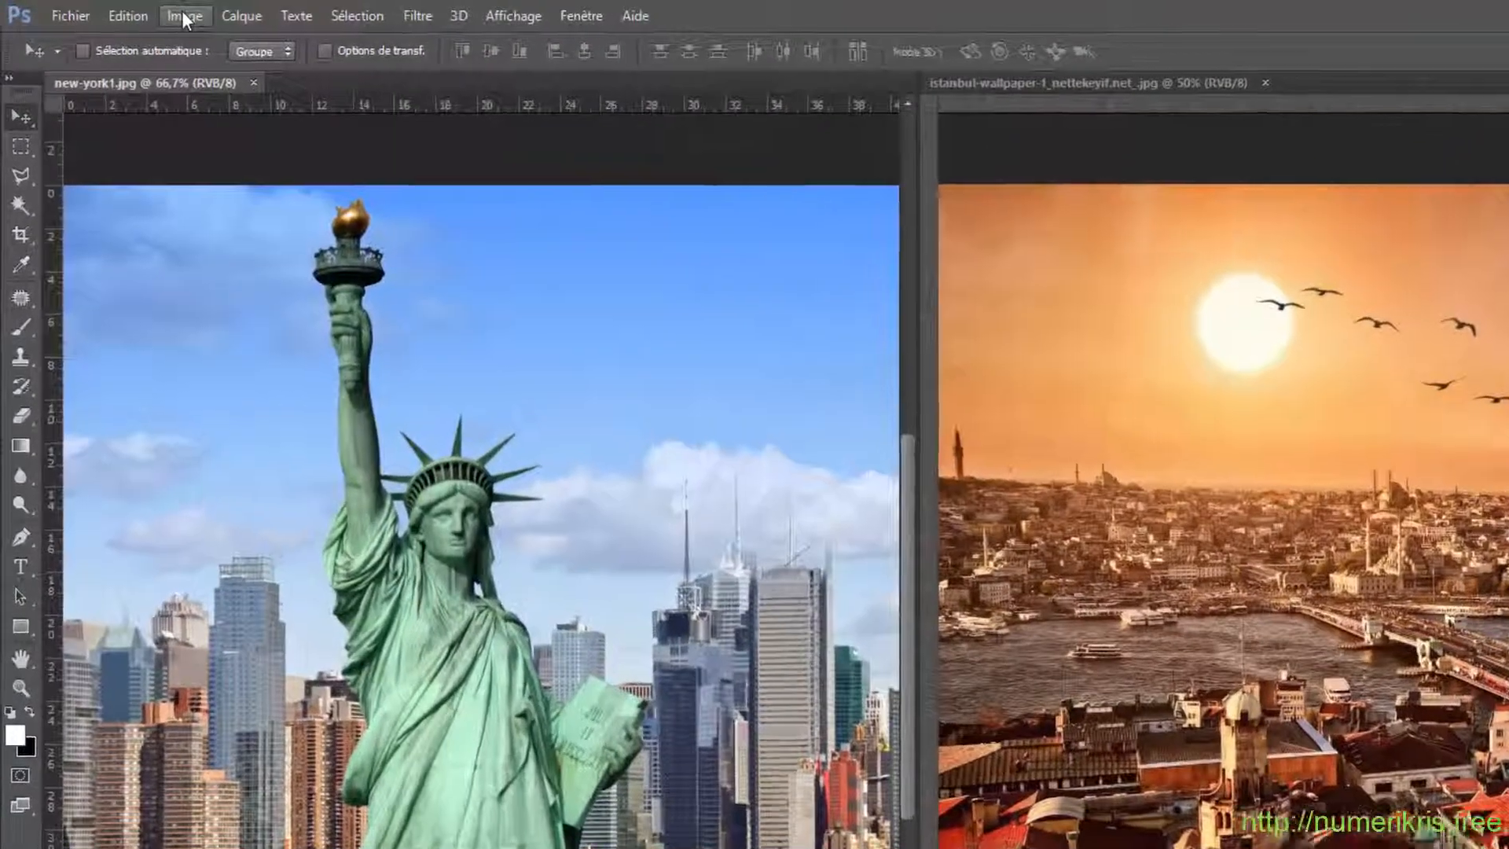
Start Correspondance de la couleur on new-york1.jpg with istanbul-wallpaper-1_nettekeyif.net_.jpg as source, and compare the image with and without the preview
click(165, 14)
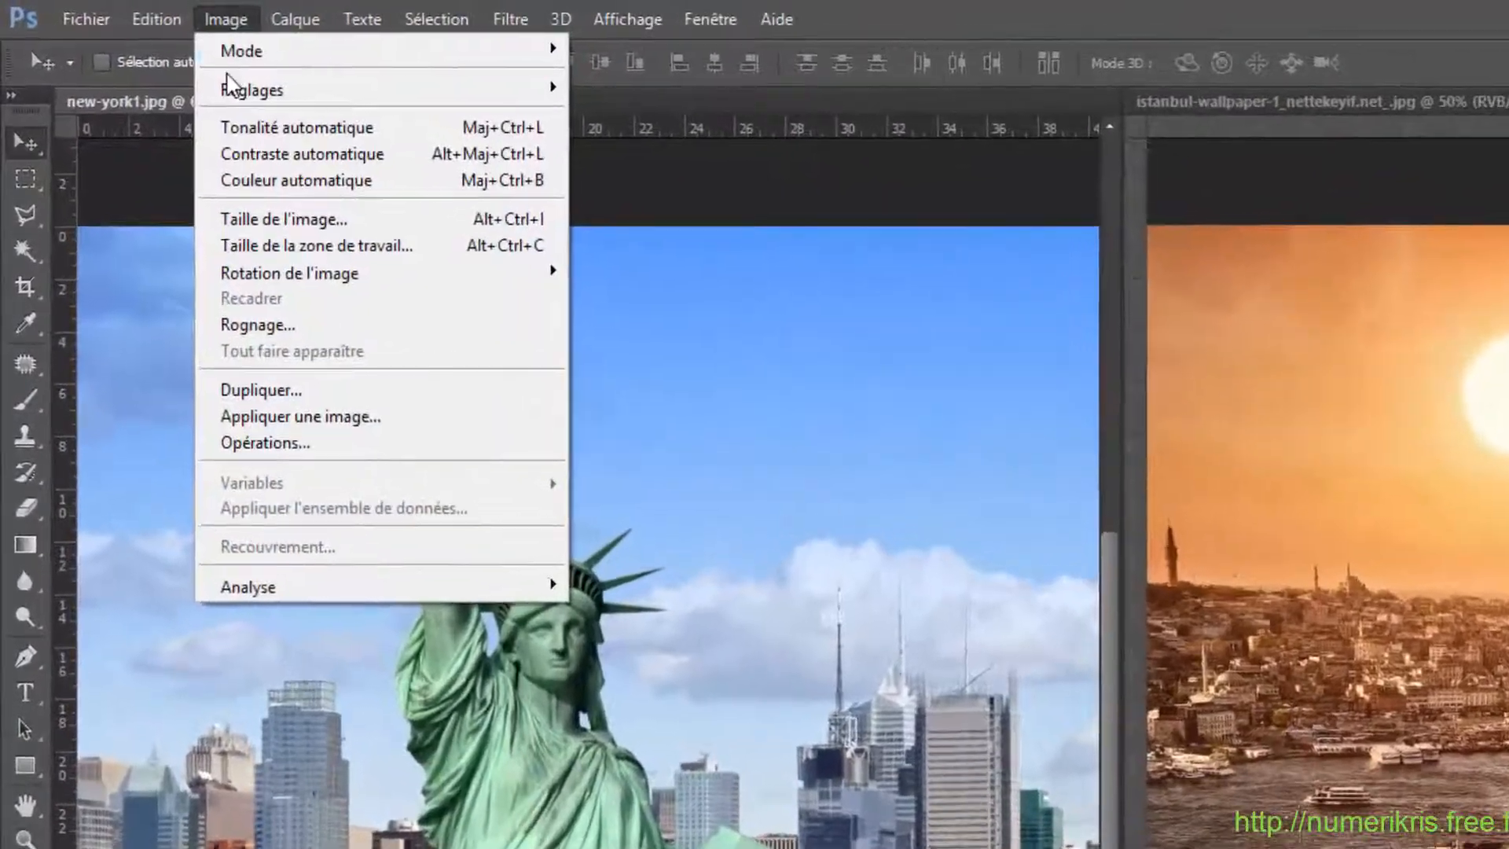
mouse_move(215, 65)
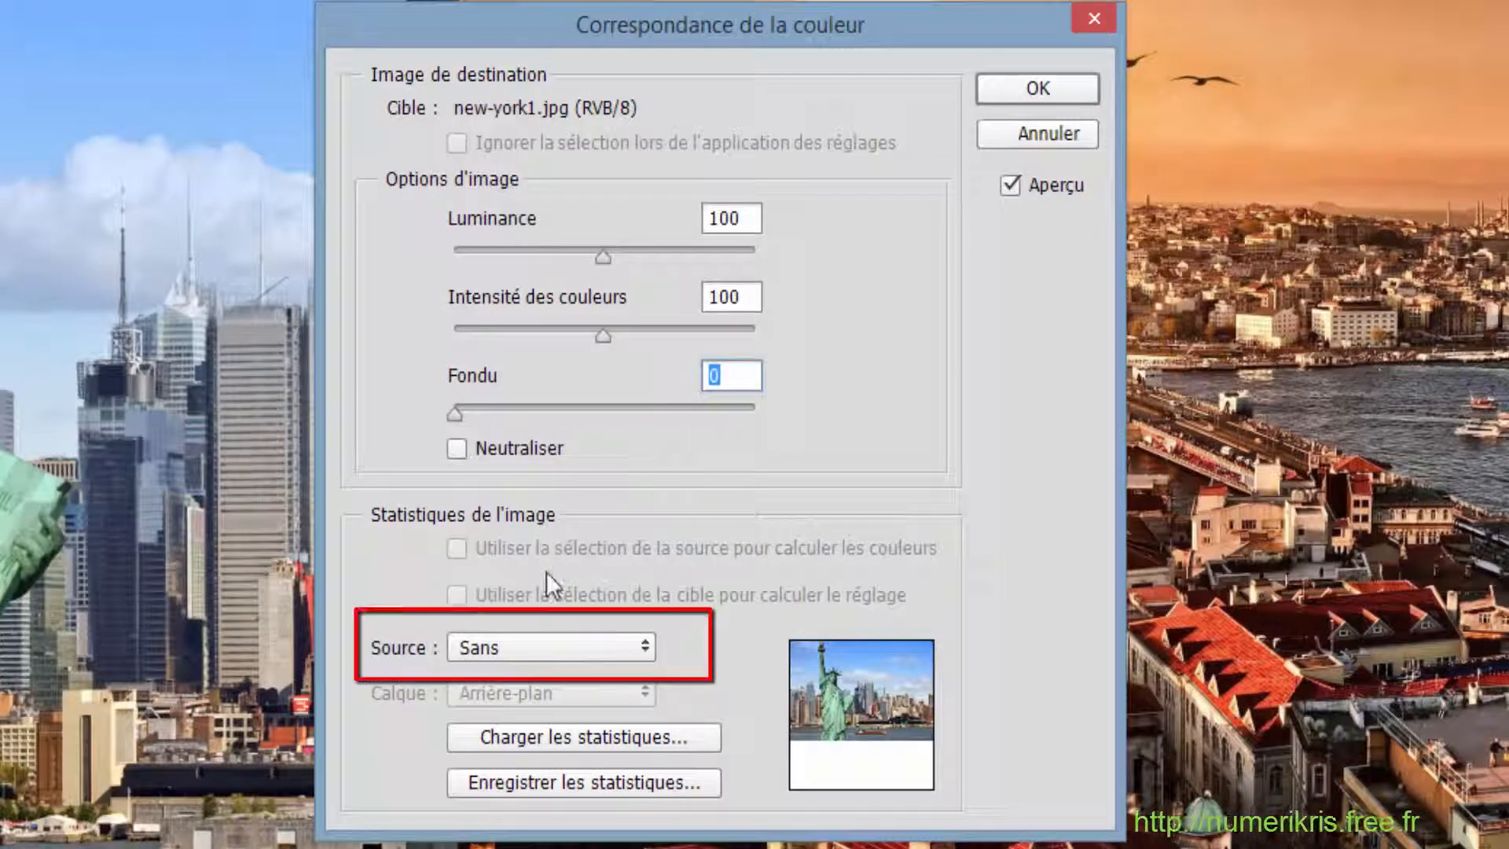
click(545, 649)
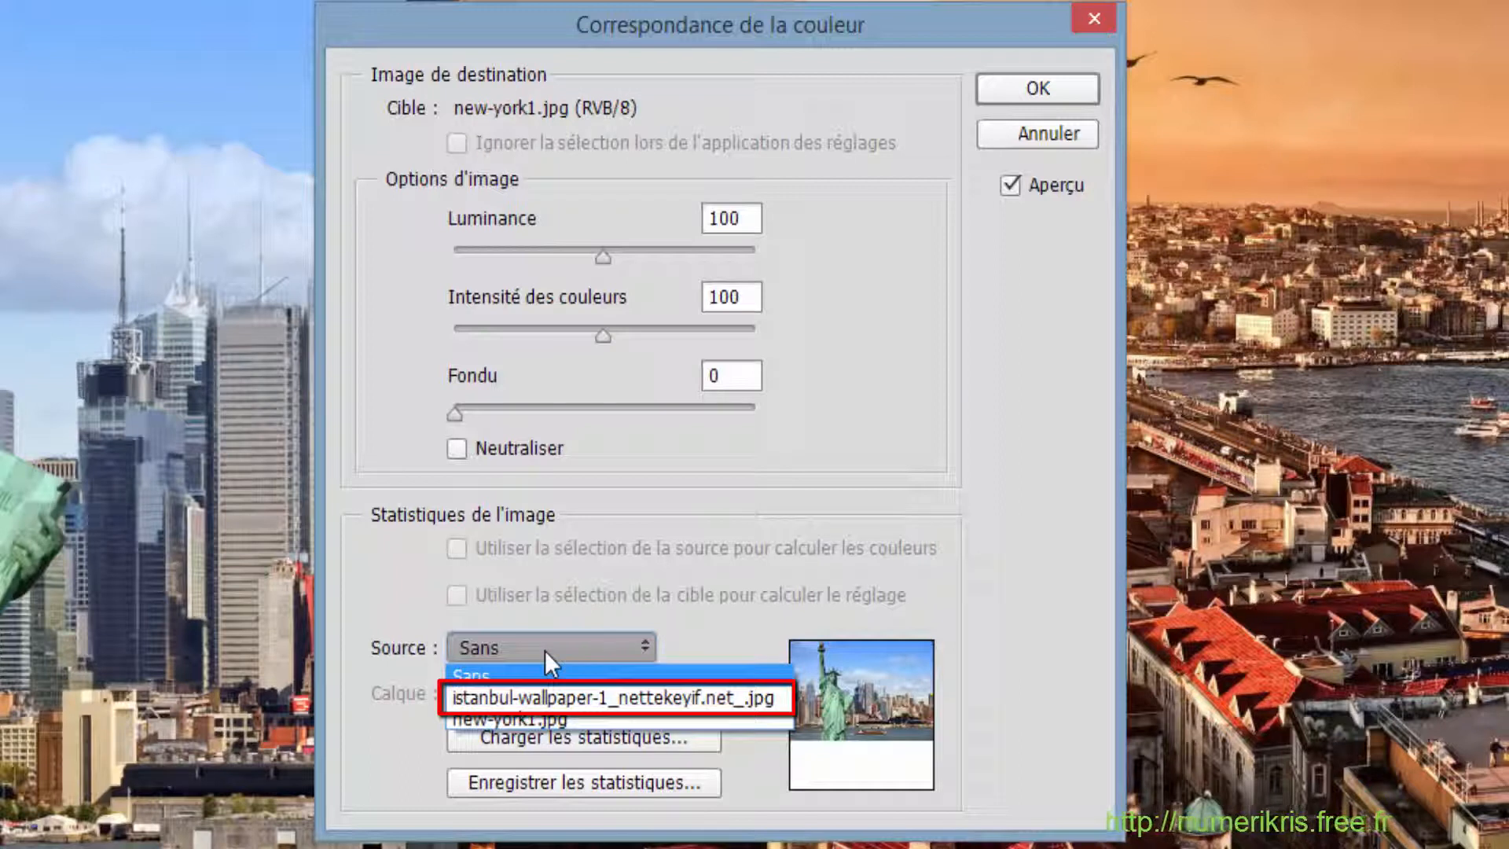
click(559, 700)
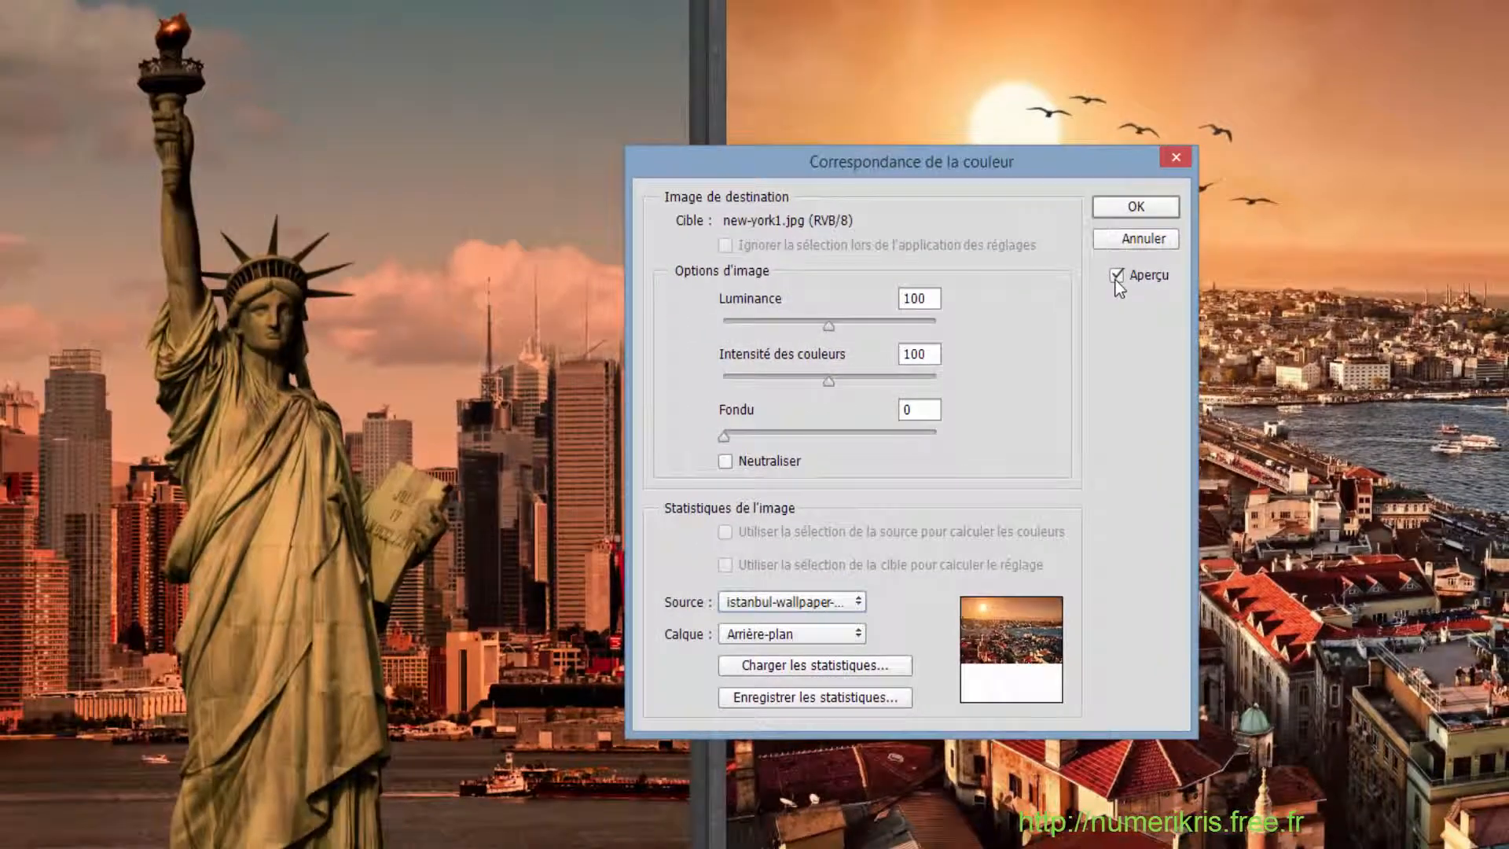
click(1116, 275)
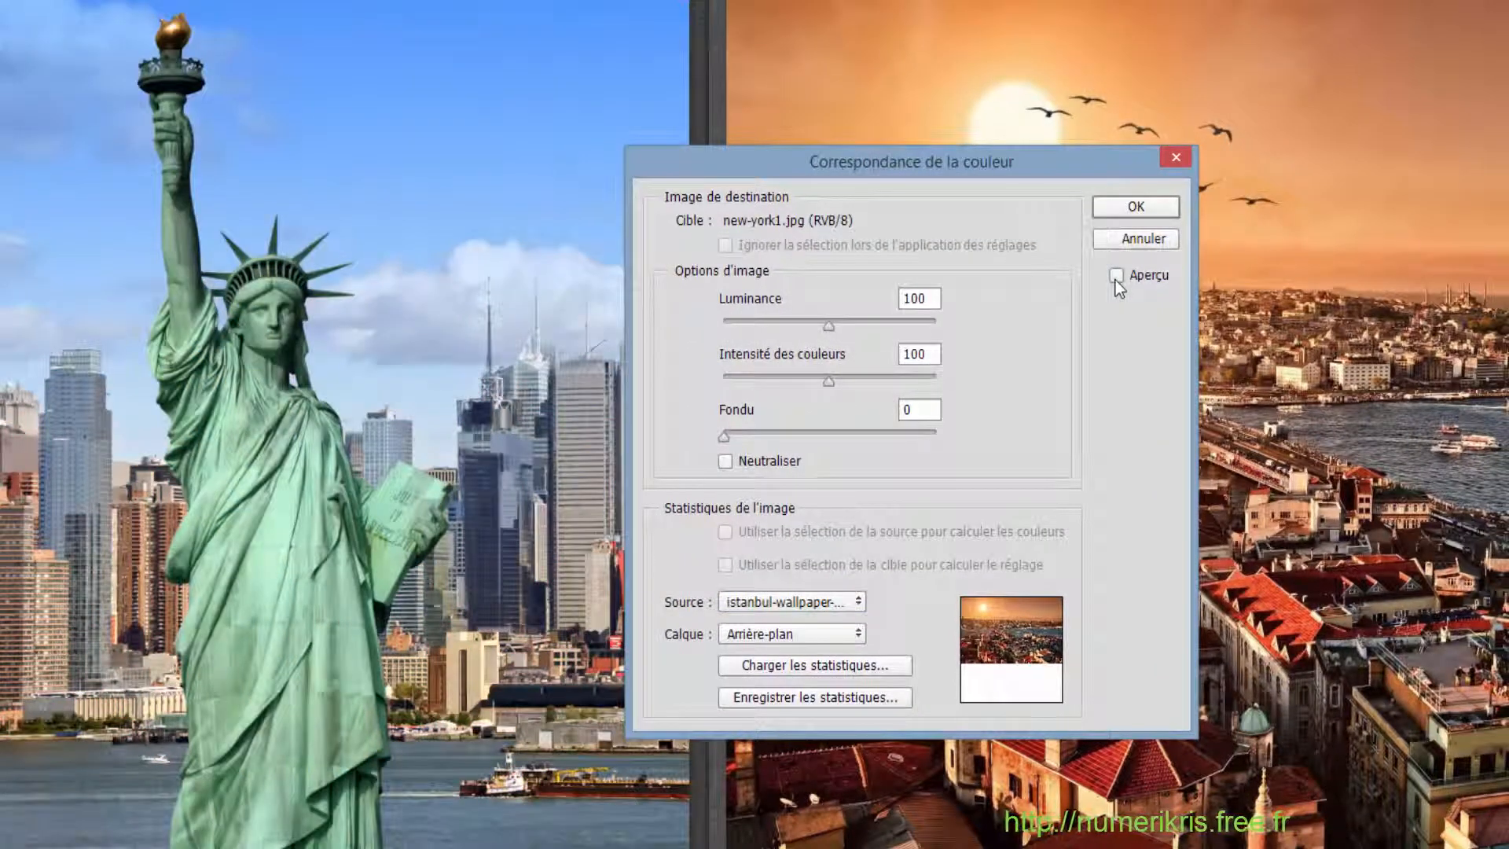
click(1116, 275)
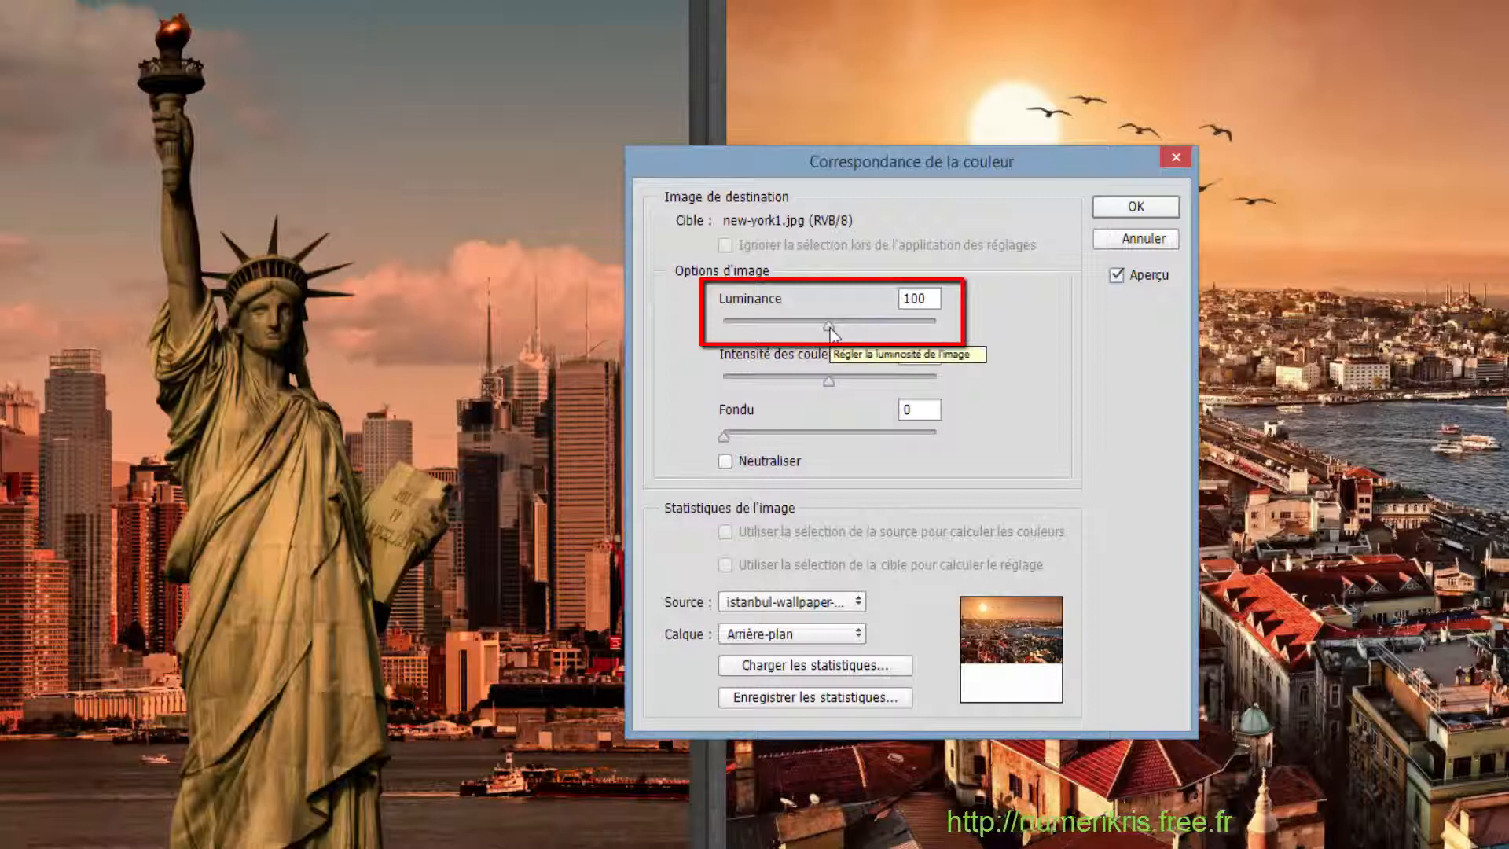
Raise the color match's Luminance to 177 and its Intensité des couleurs to 144
drag(831, 328, 906, 333)
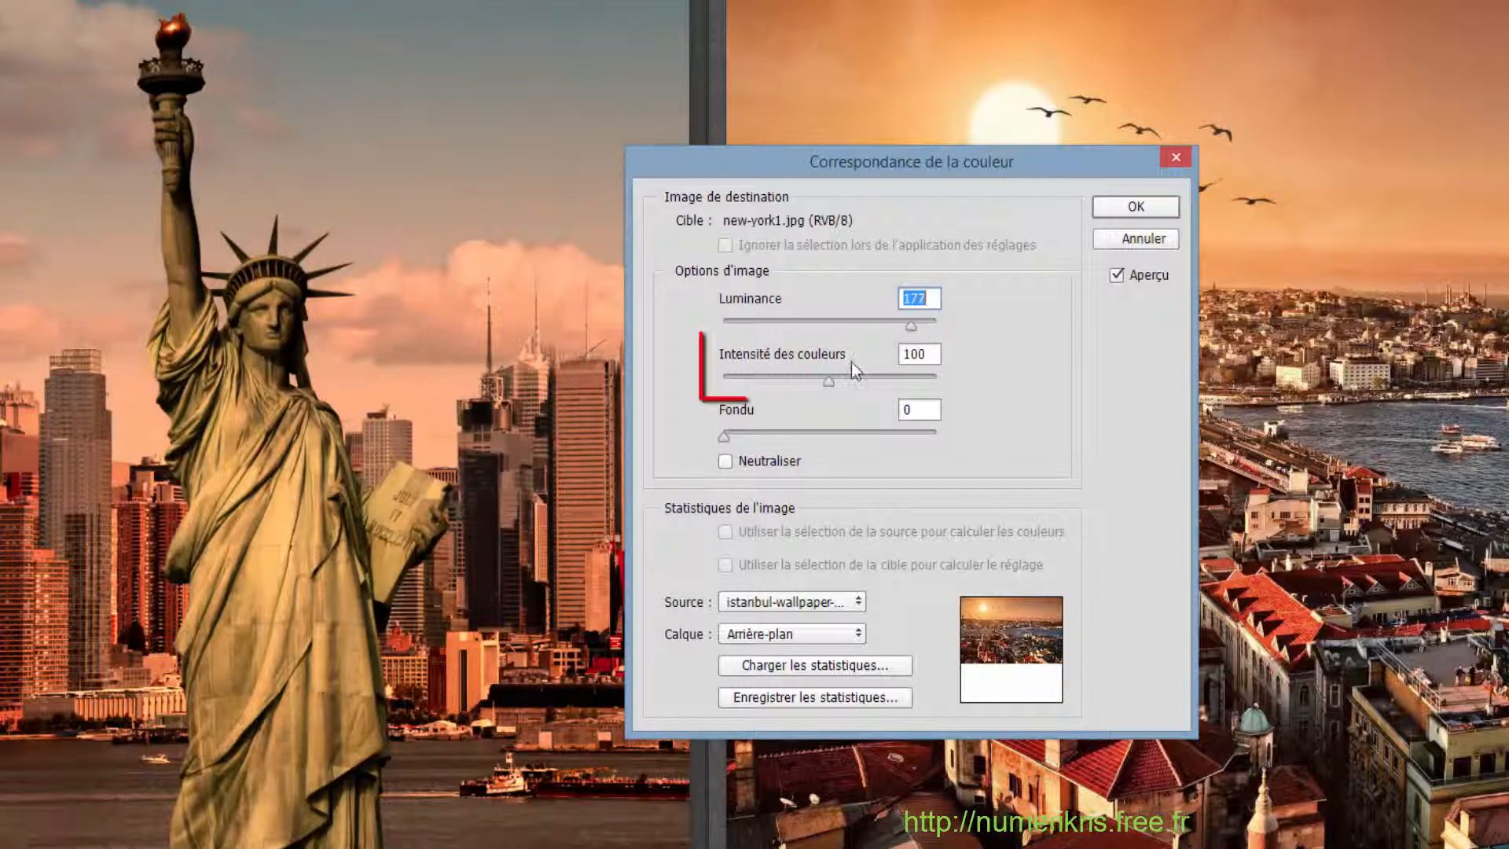
mouse_move(829, 384)
mouse_down()
mouse_move(724, 384)
mouse_move(854, 383)
mouse_up()
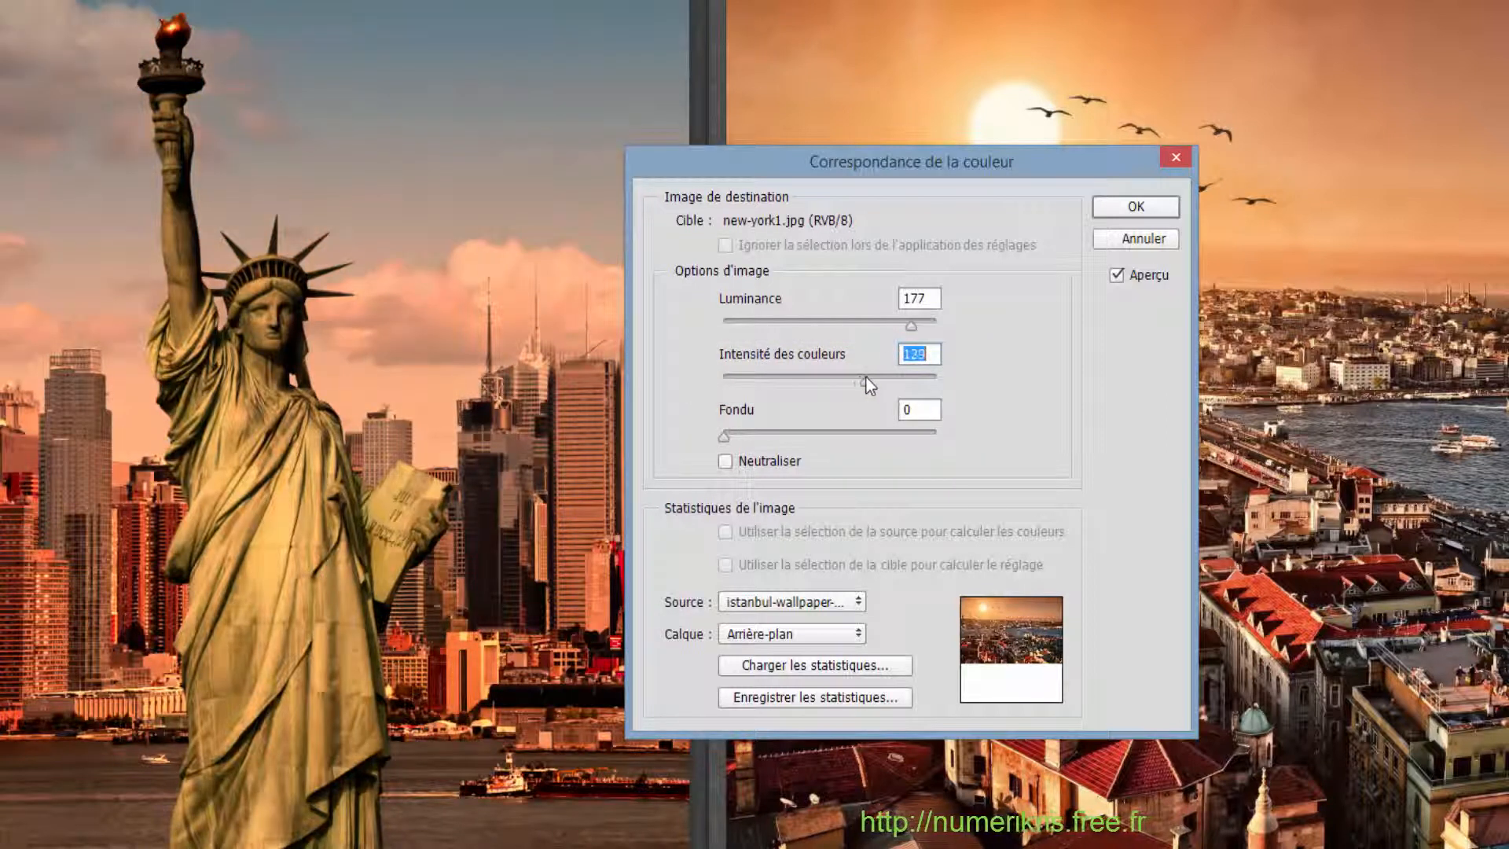
drag(877, 379, 875, 379)
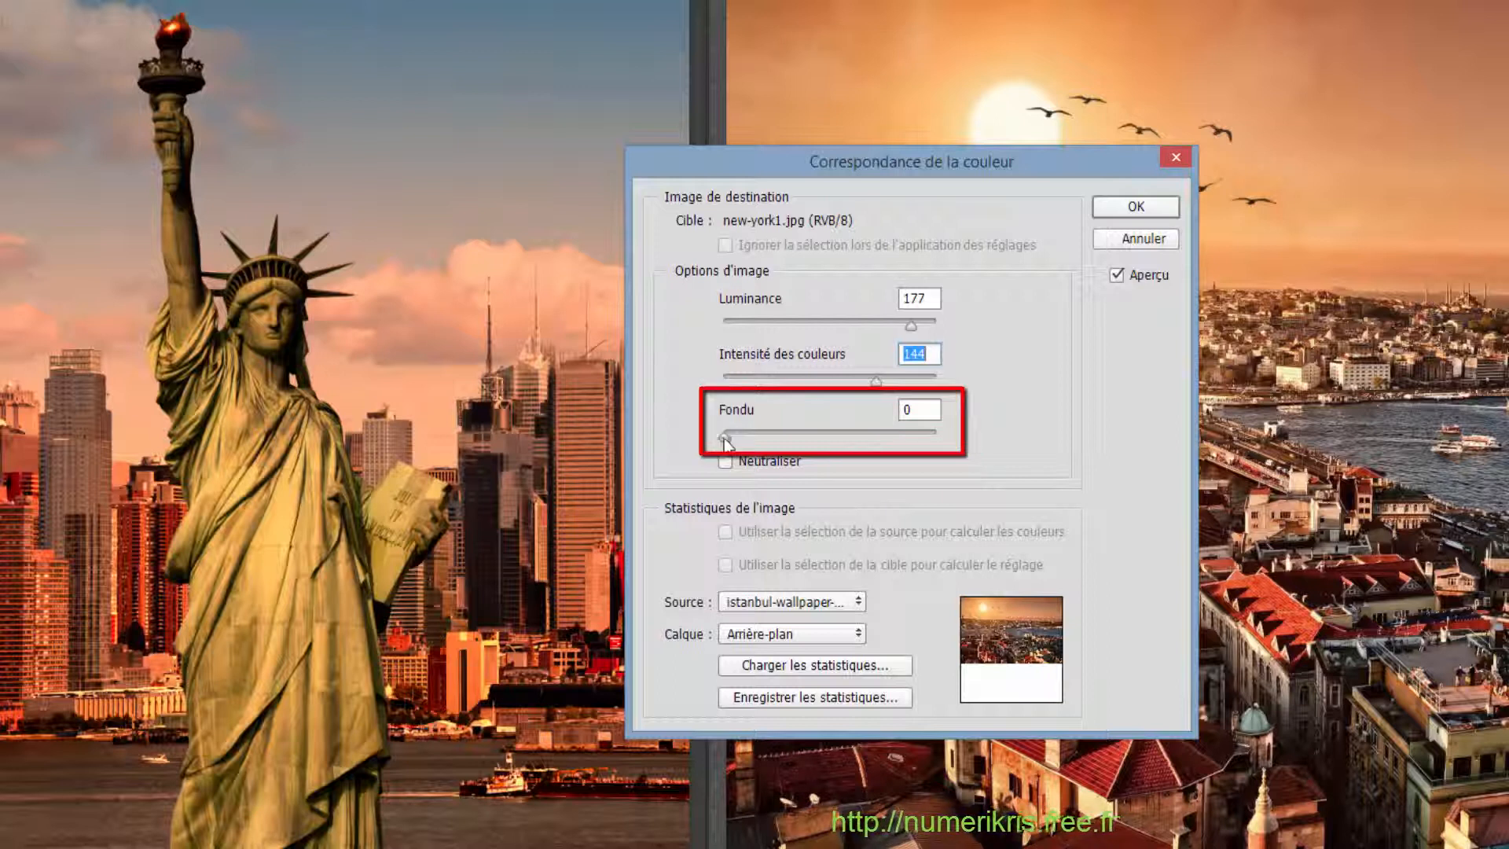
Try out the Fondu amount and the Neutraliser option on the New York image
mouse_move(725, 442)
mouse_down()
mouse_move(930, 438)
mouse_move(714, 426)
mouse_up()
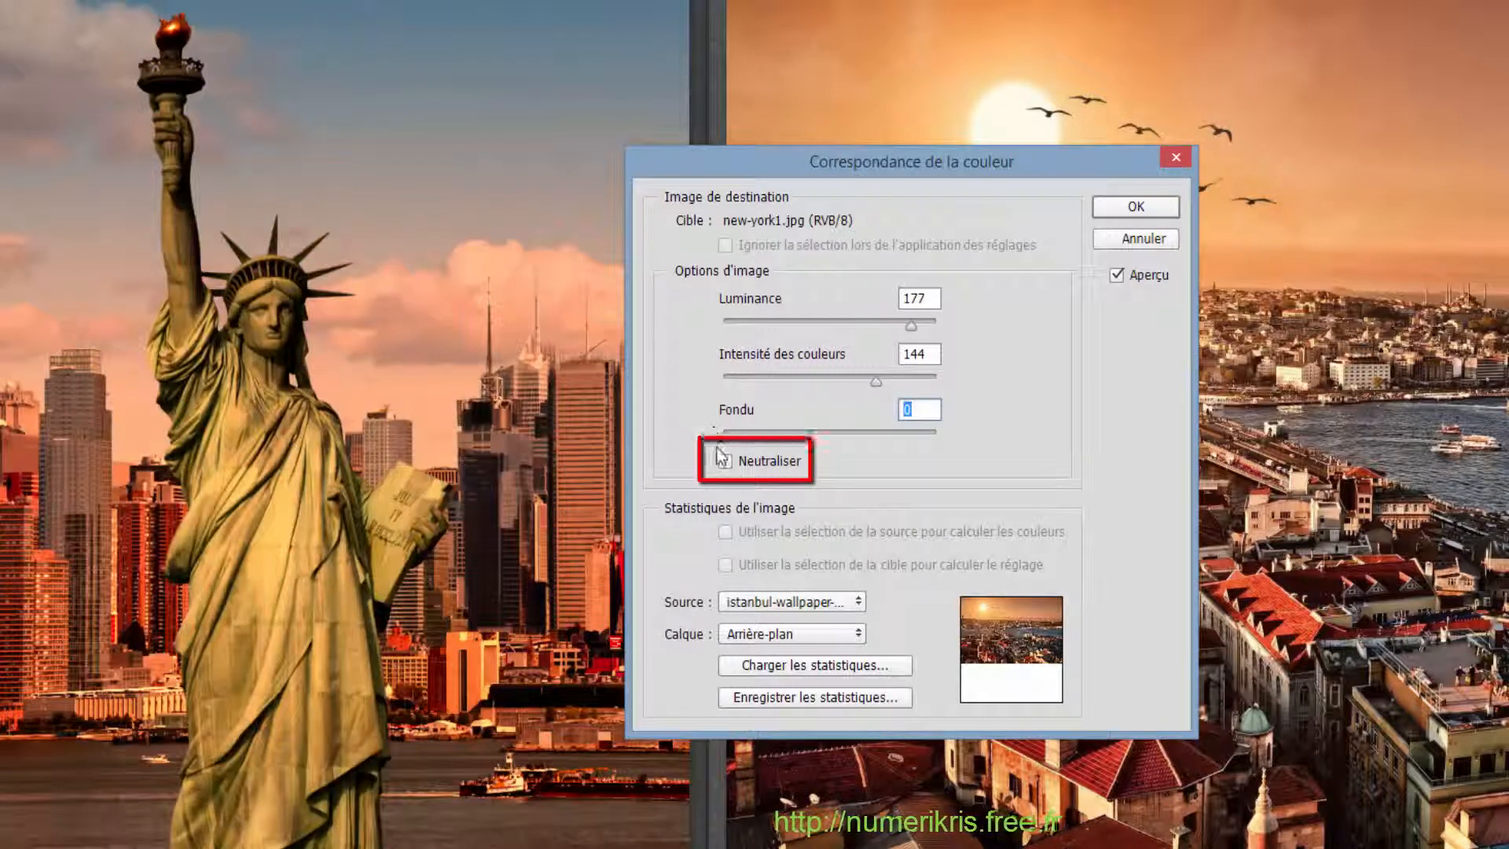
click(725, 462)
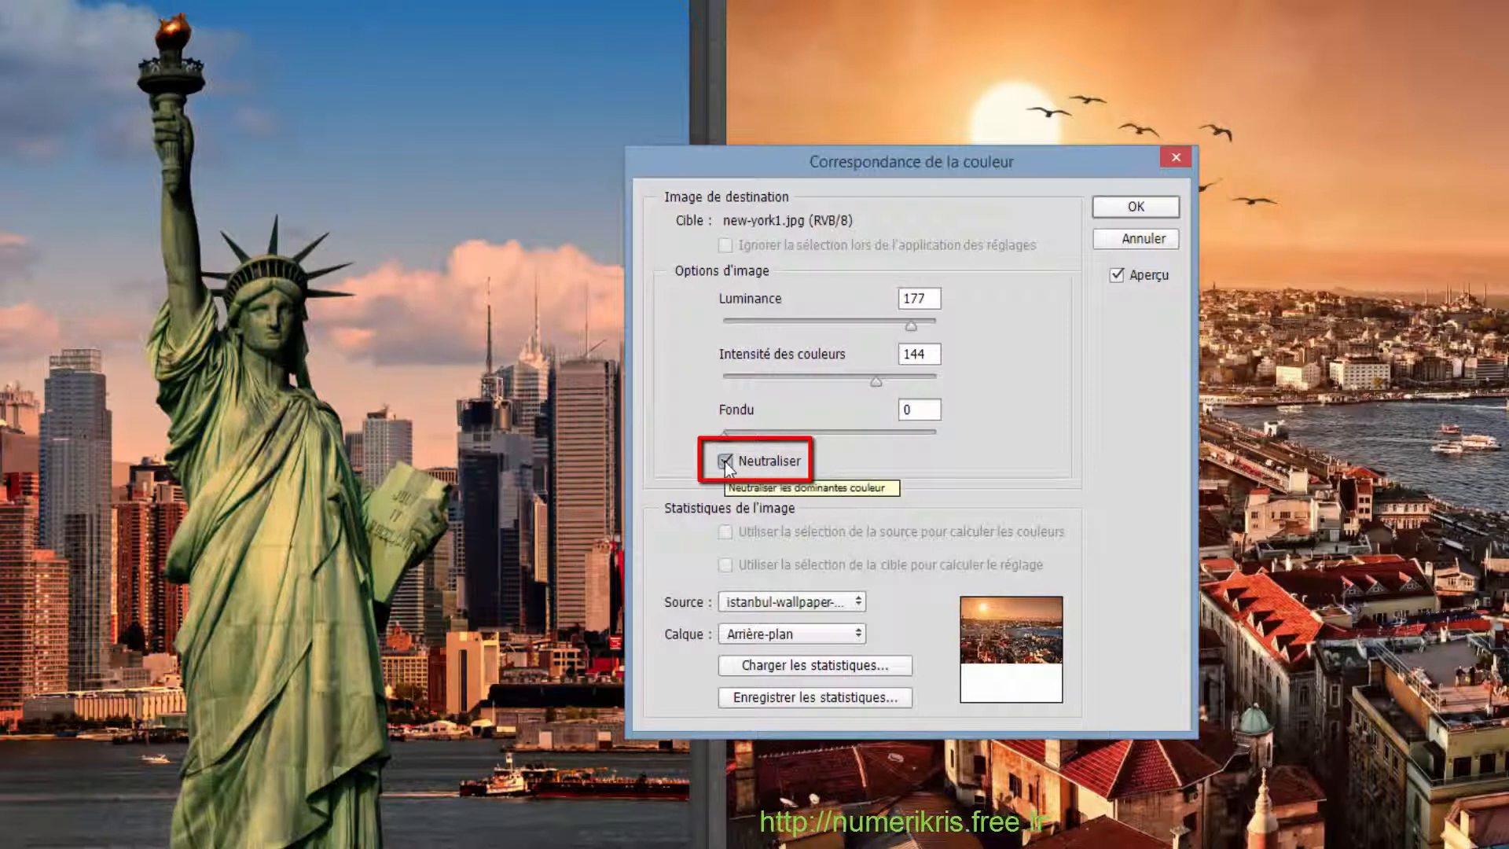
click(725, 462)
click(724, 463)
click(725, 463)
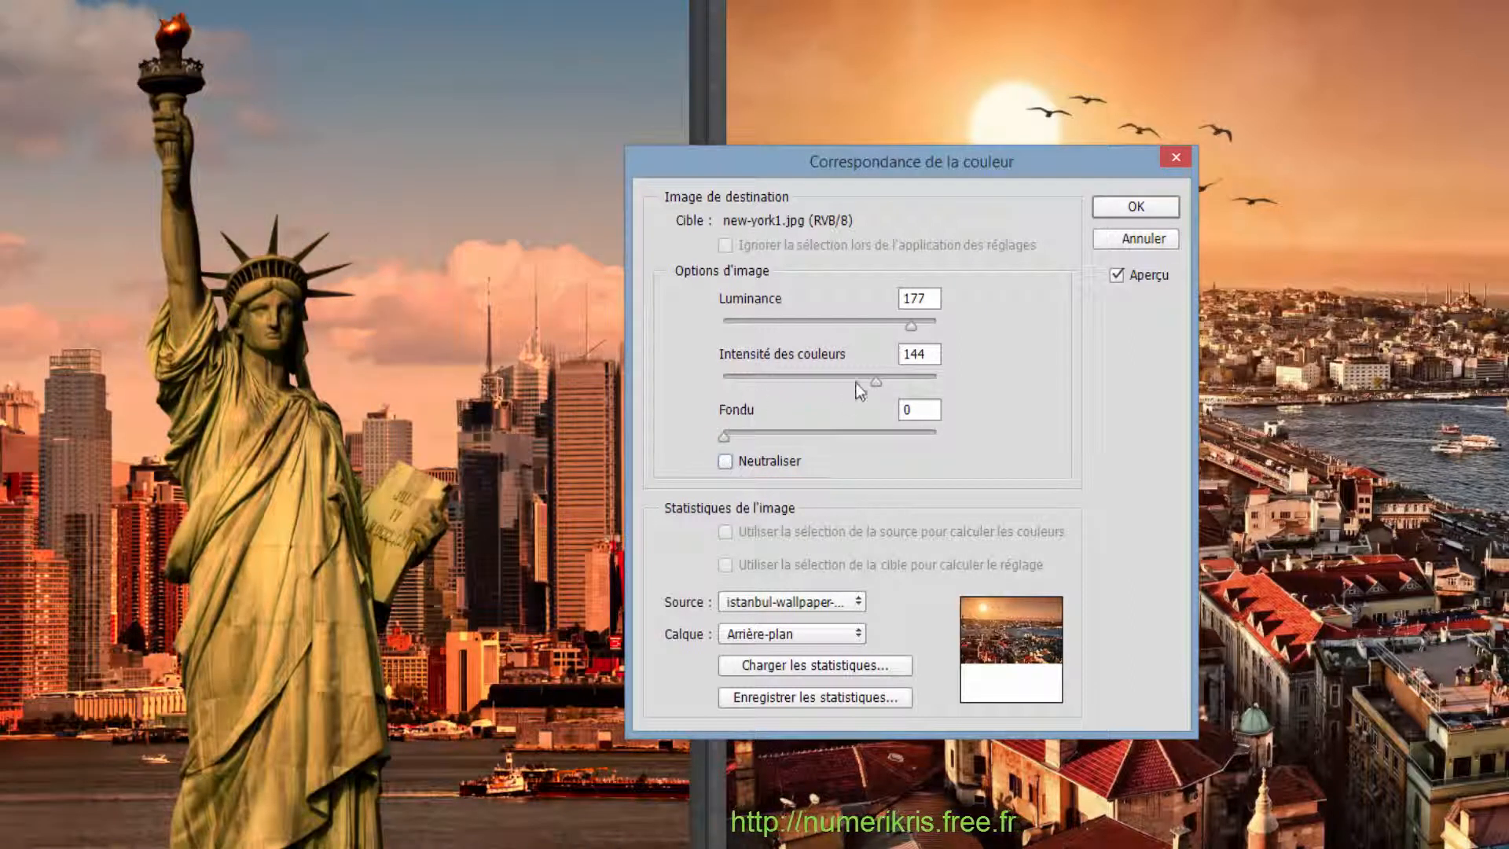
Set Intensité des couleurs to 148 and Fondu to 21, and check the result against the original
drag(890, 380, 883, 384)
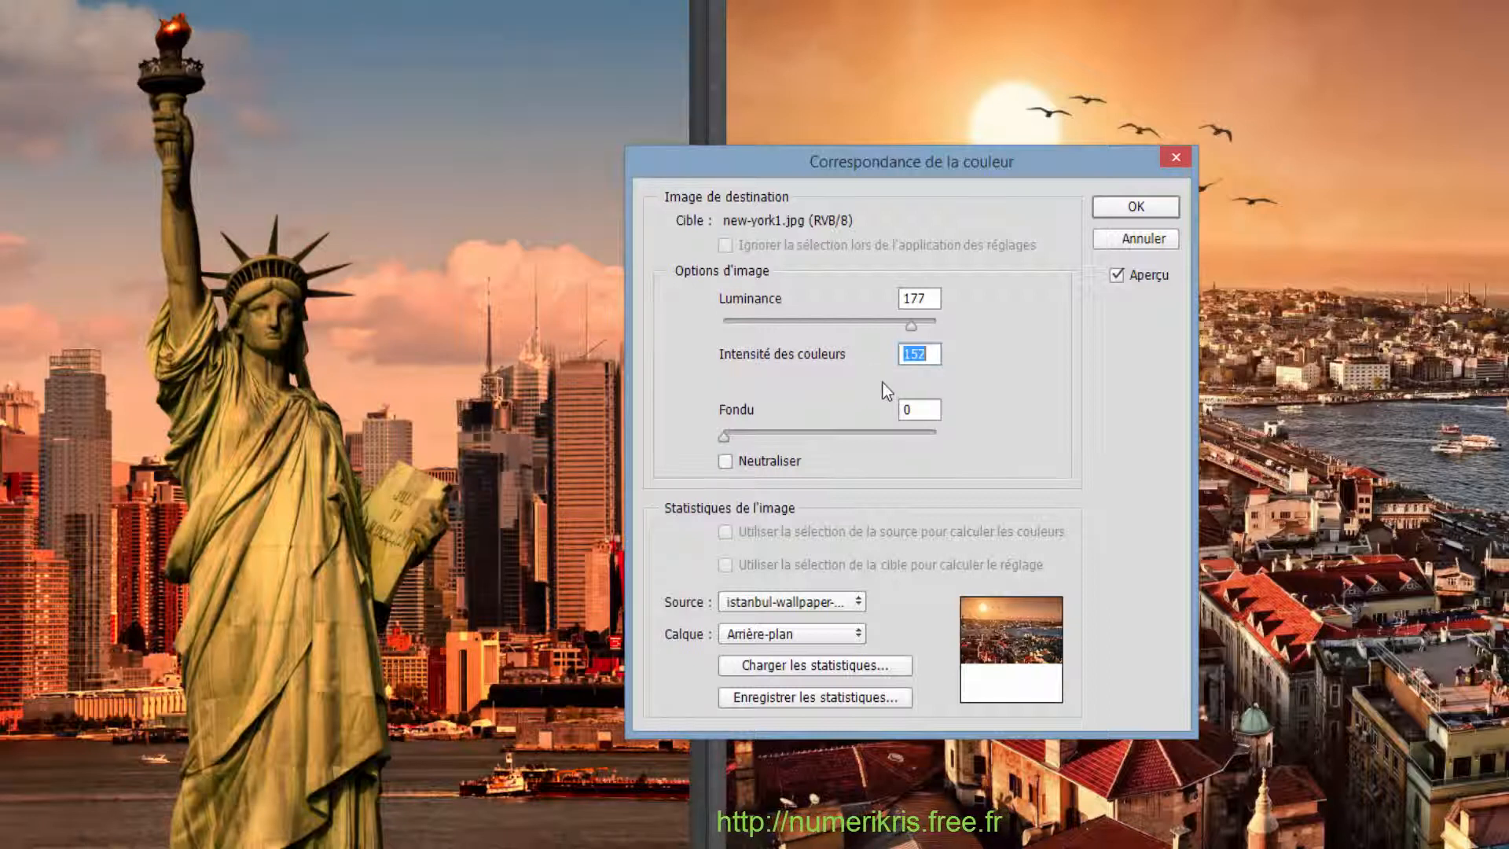
drag(724, 434, 768, 434)
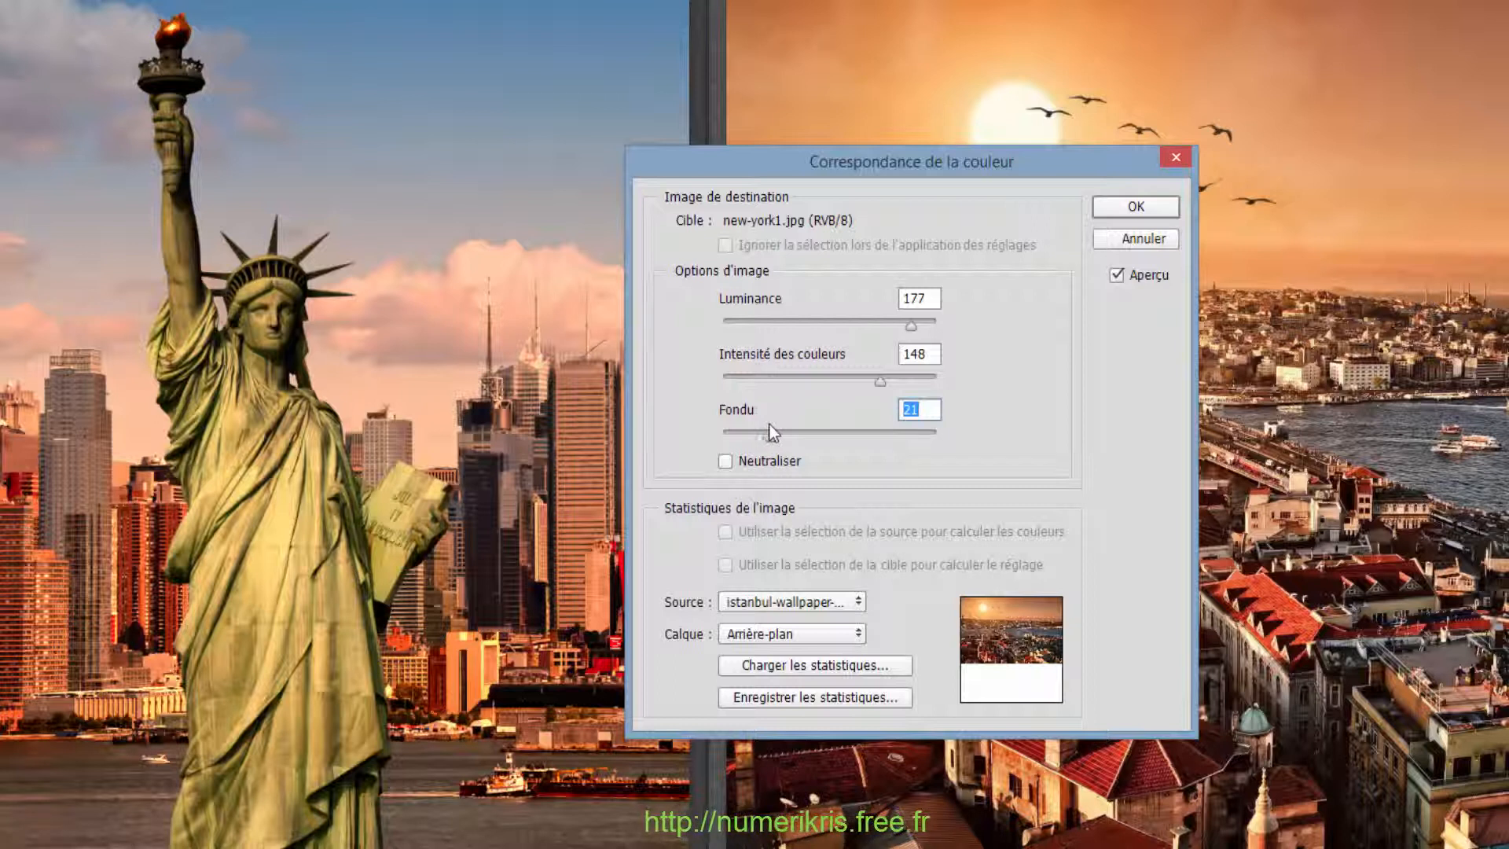
click(1118, 275)
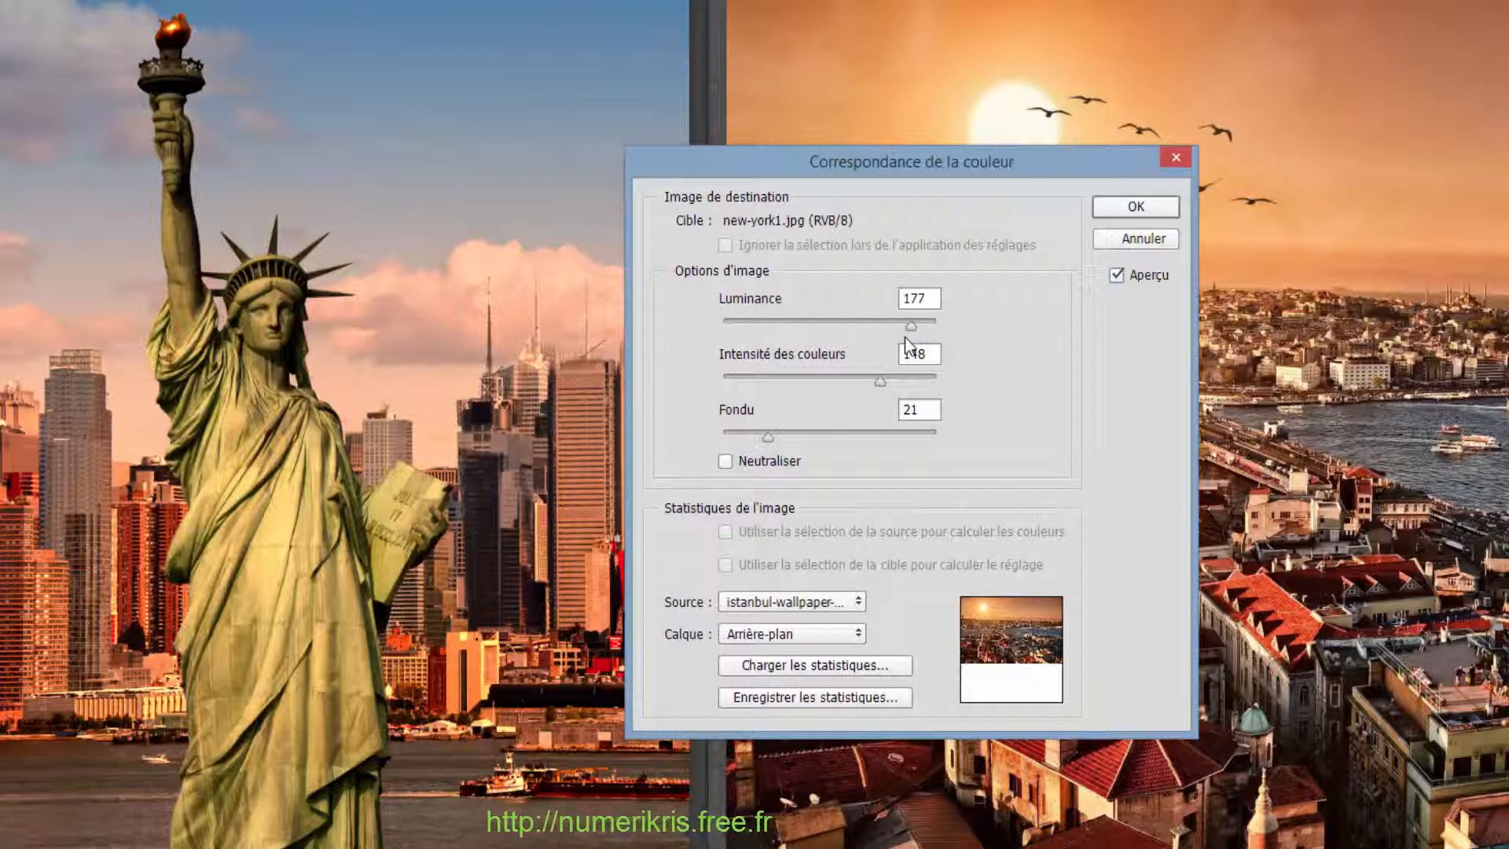
Save the match statistics on the desktop as "coucher de soleil" and apply the color match to new-york1.jpg
click(790, 697)
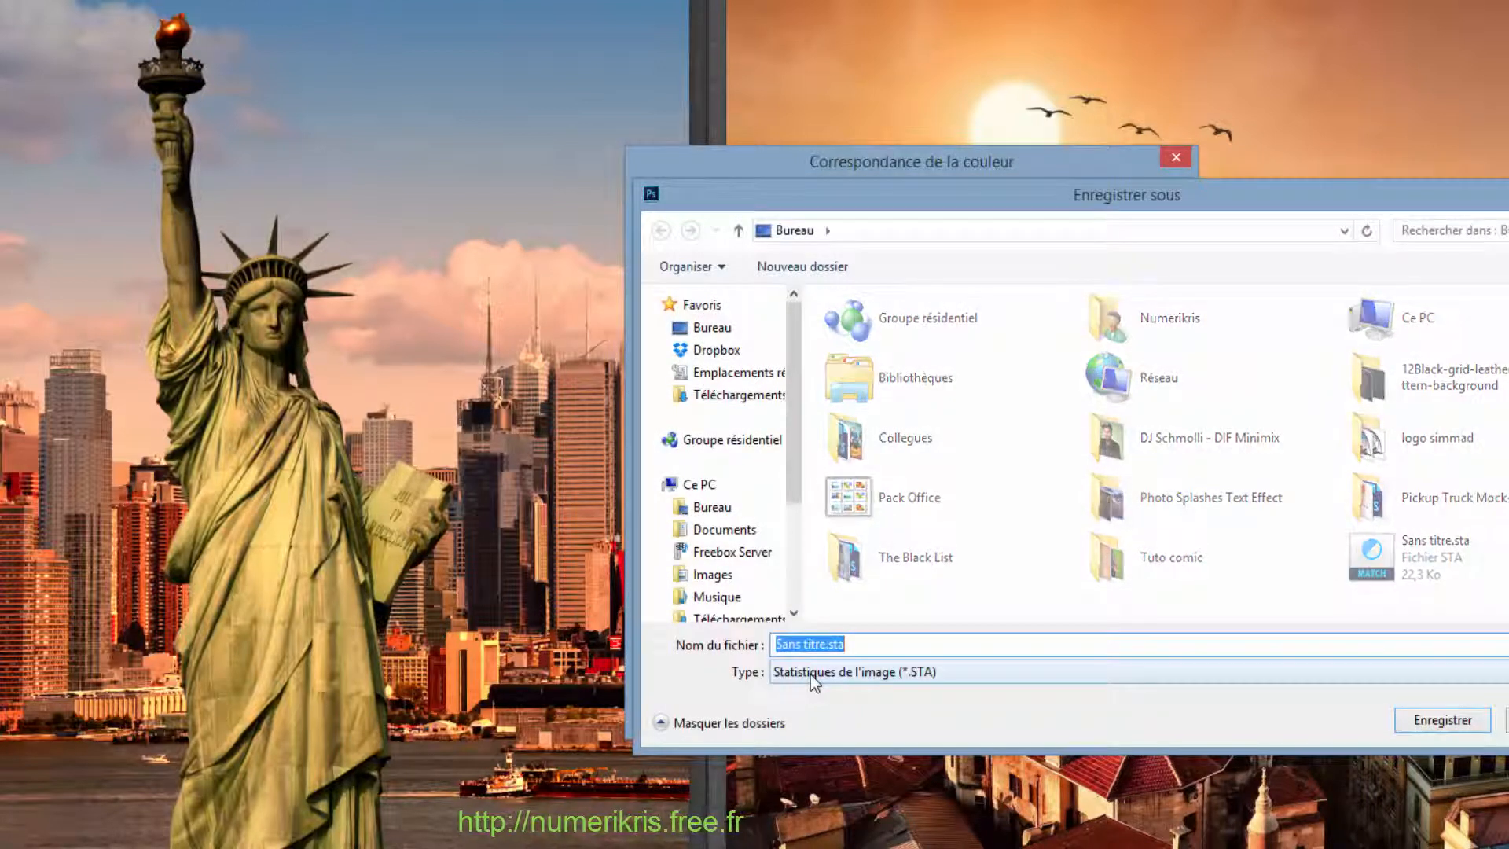
text(cou)
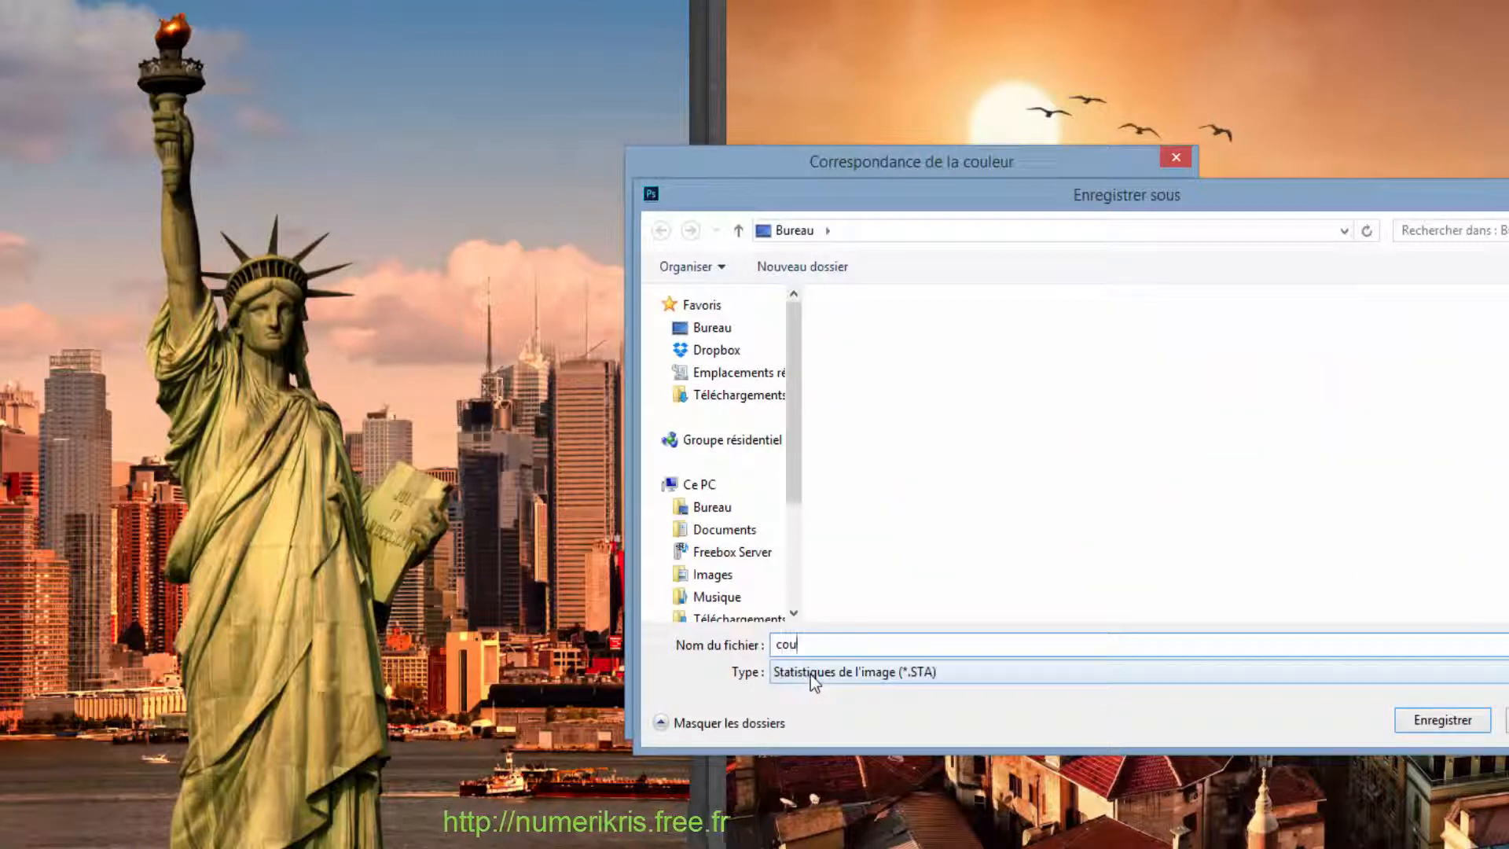
text(cher de )
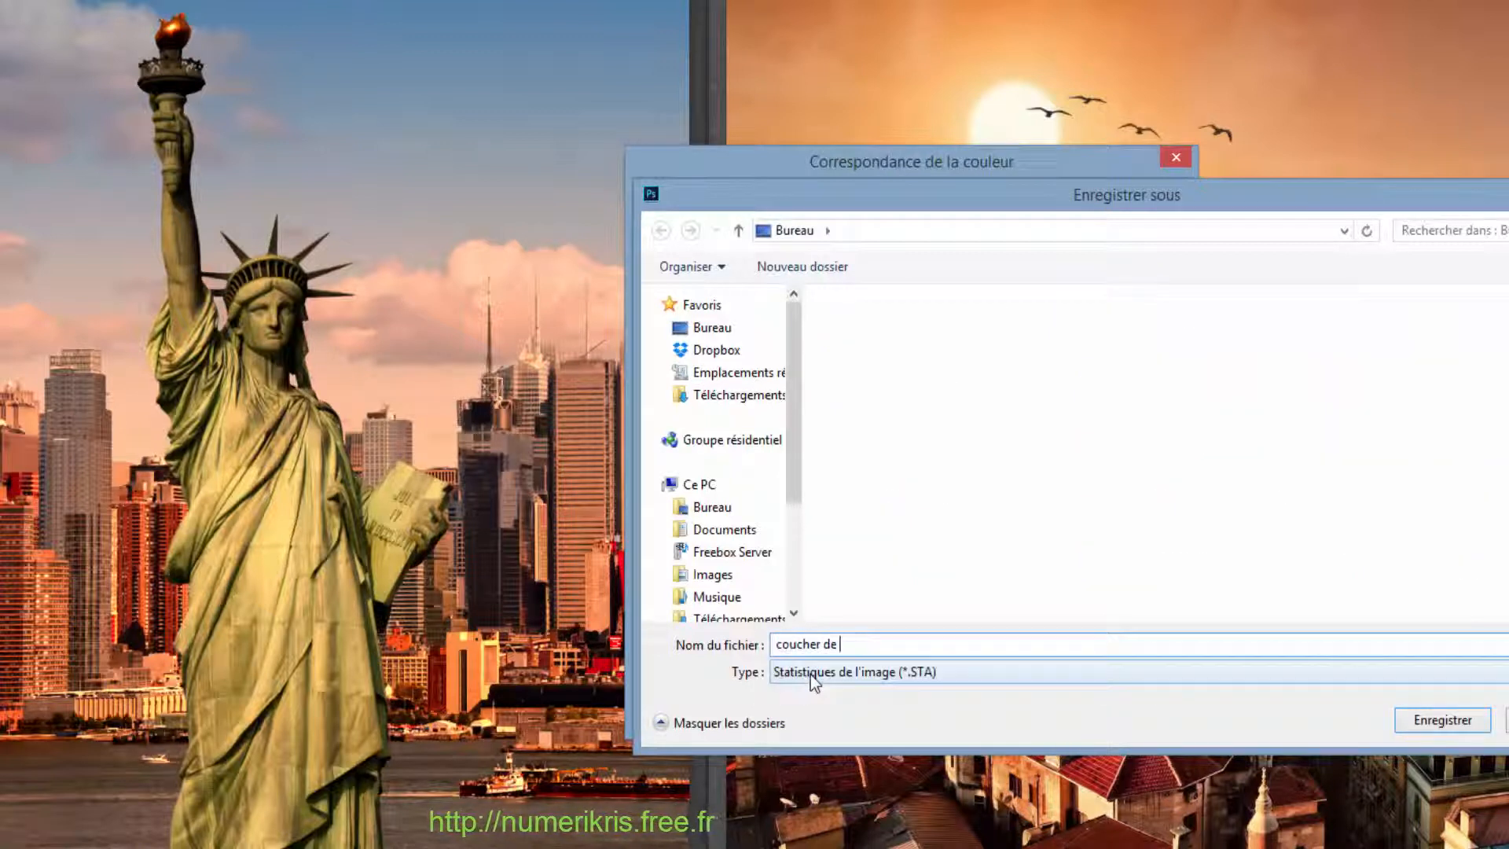
text(soleil)
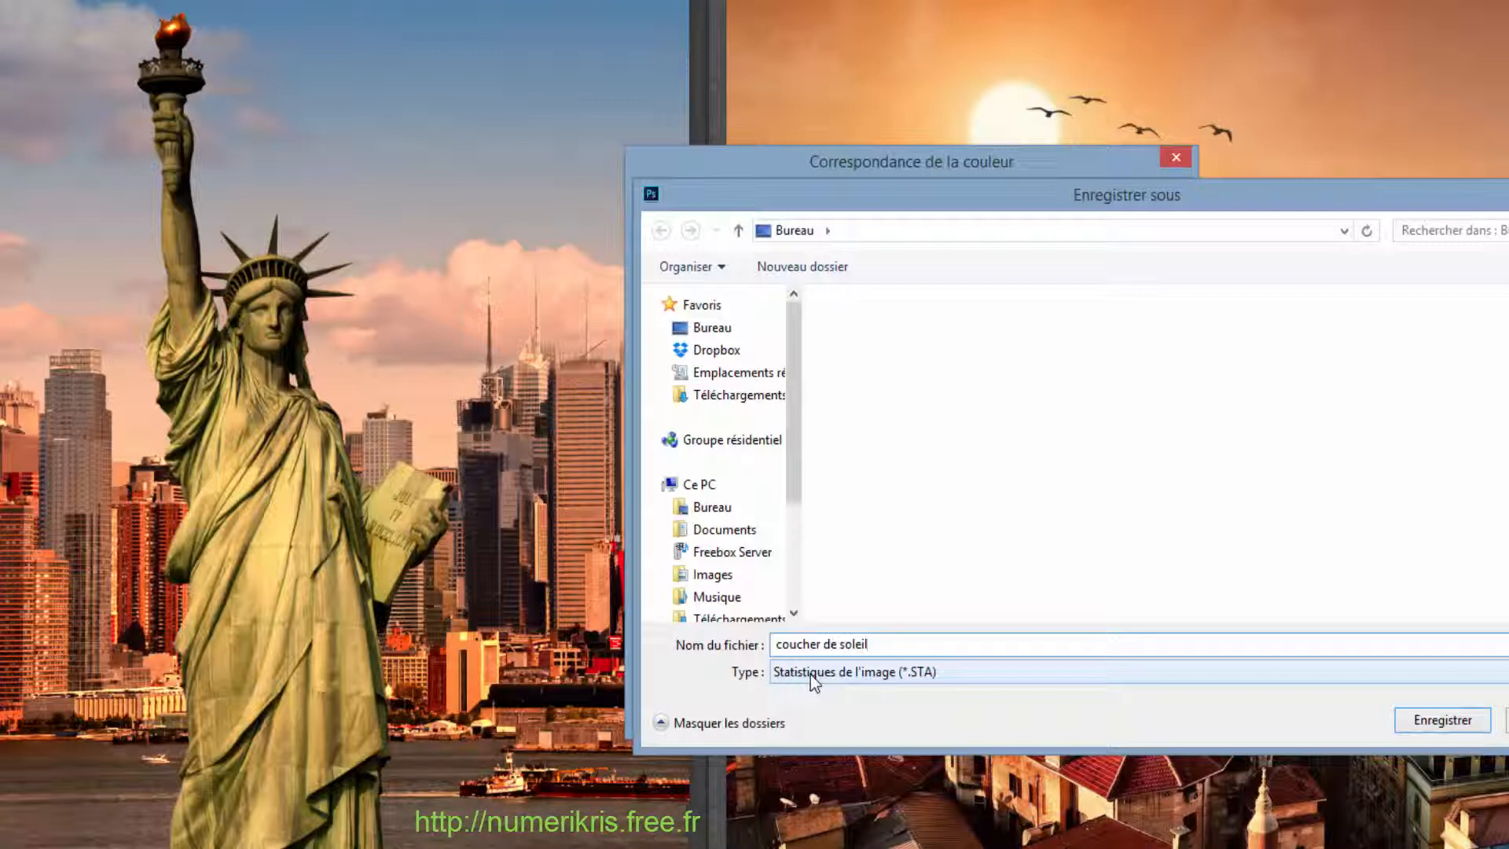
click(1422, 712)
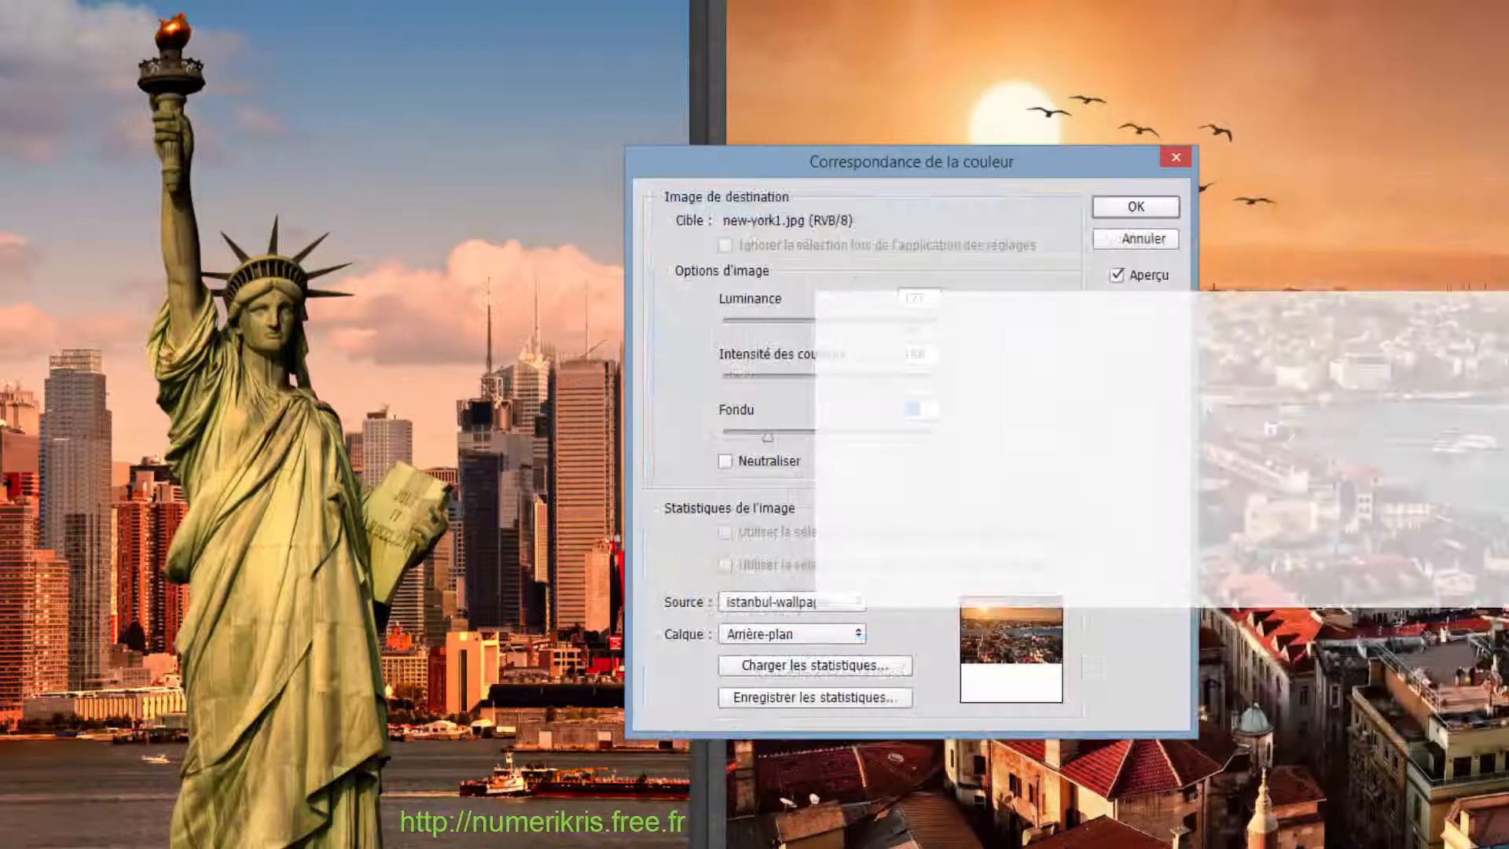
click(1156, 209)
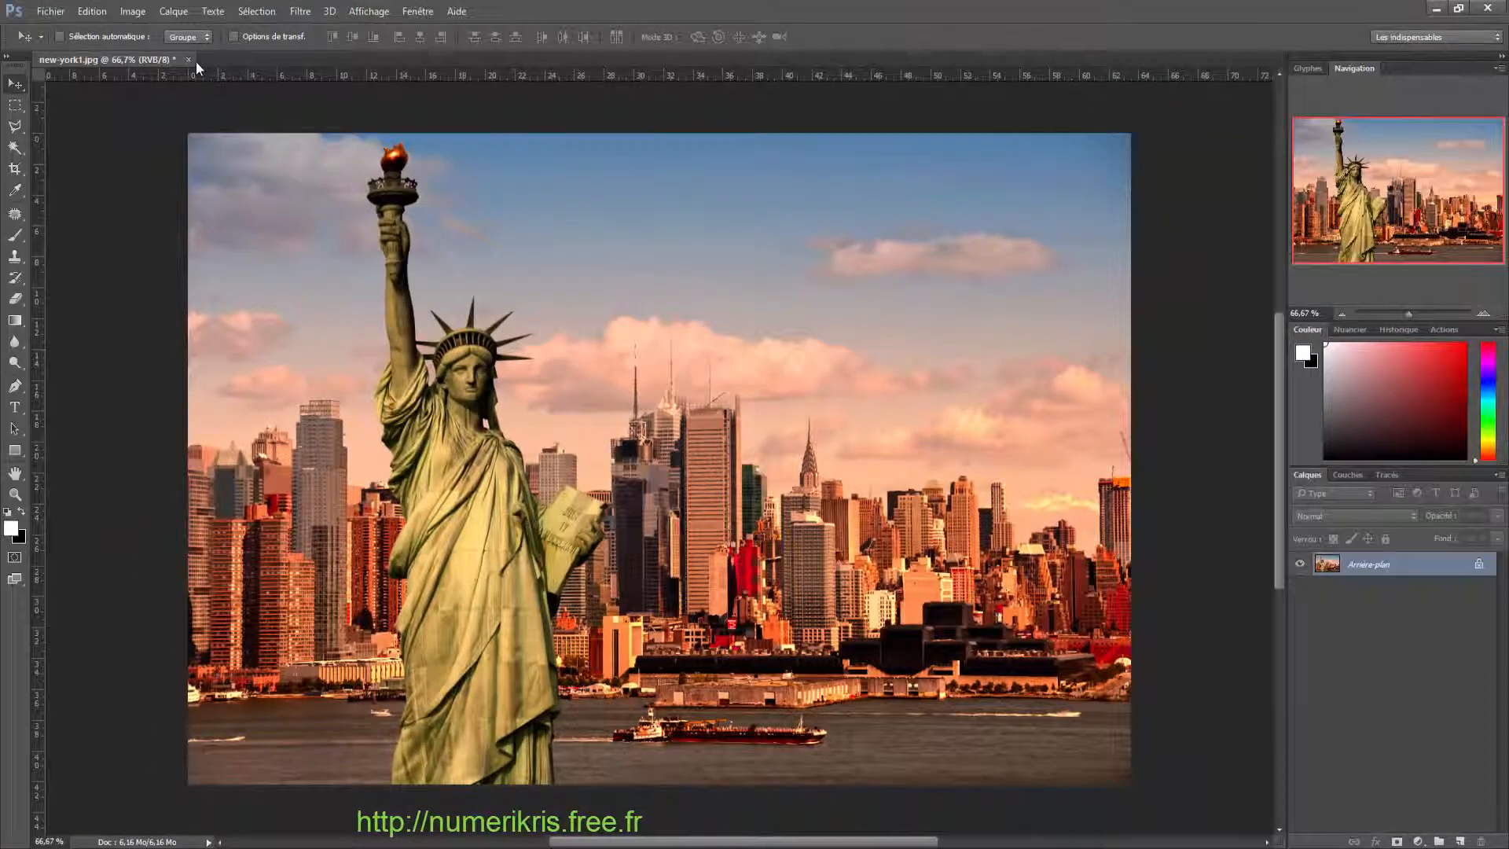
Close new-york1.jpg without saving its changes and open istanbul4.jpg
click(190, 60)
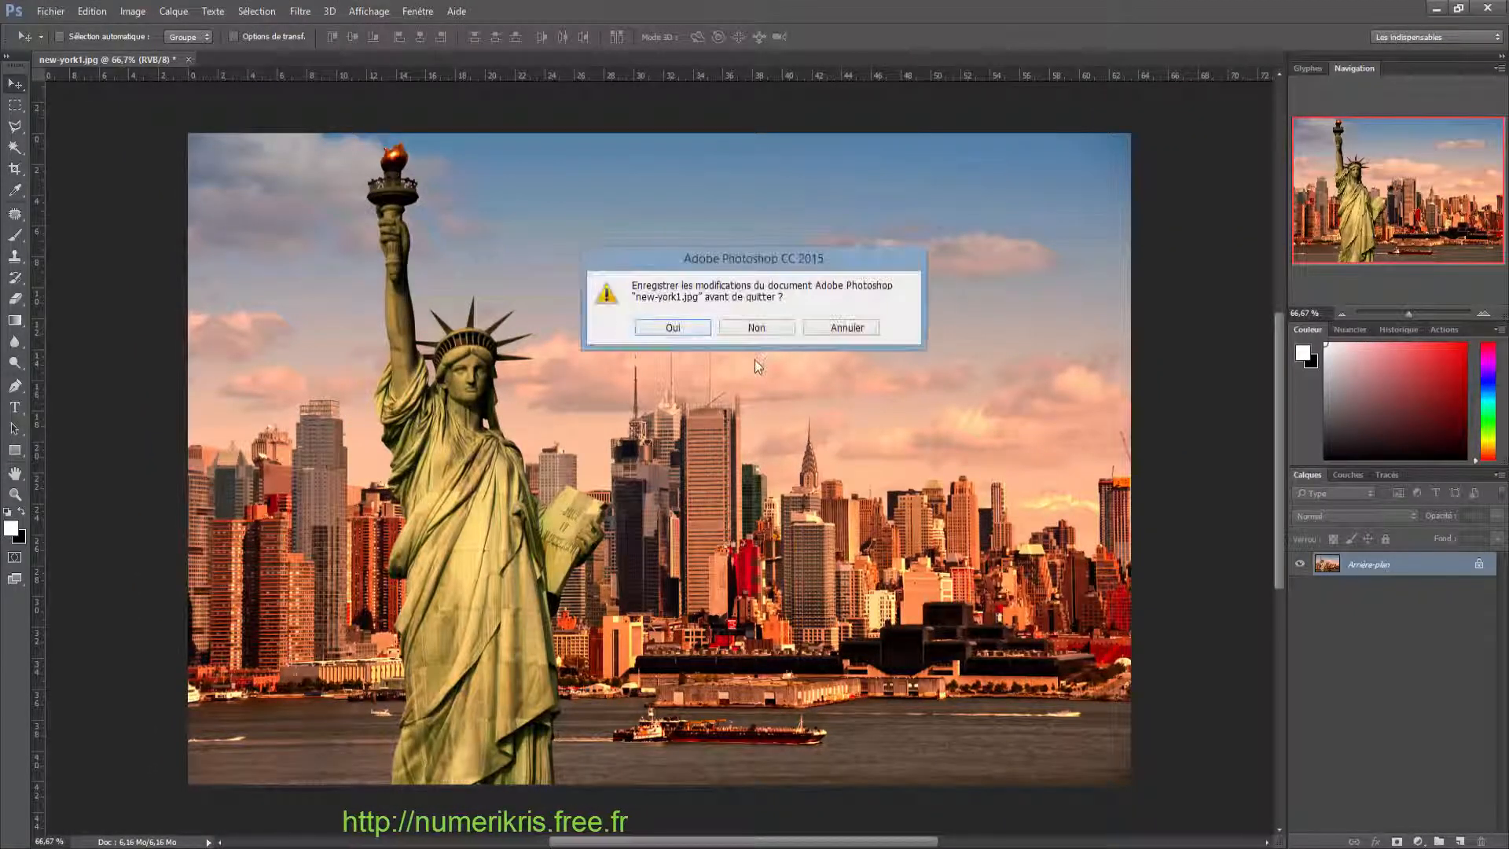
click(758, 328)
click(49, 12)
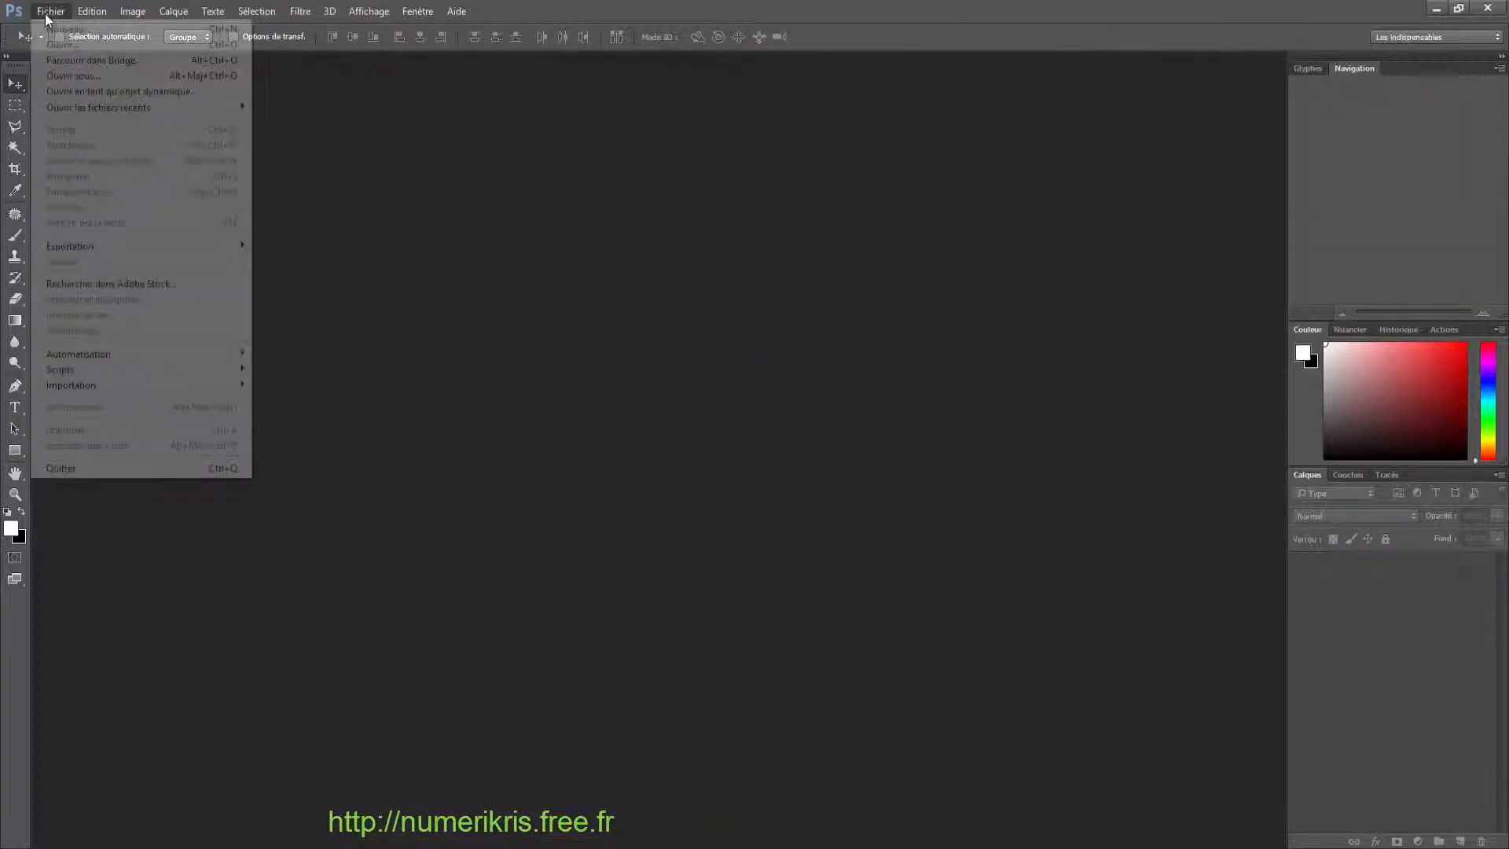
click(51, 44)
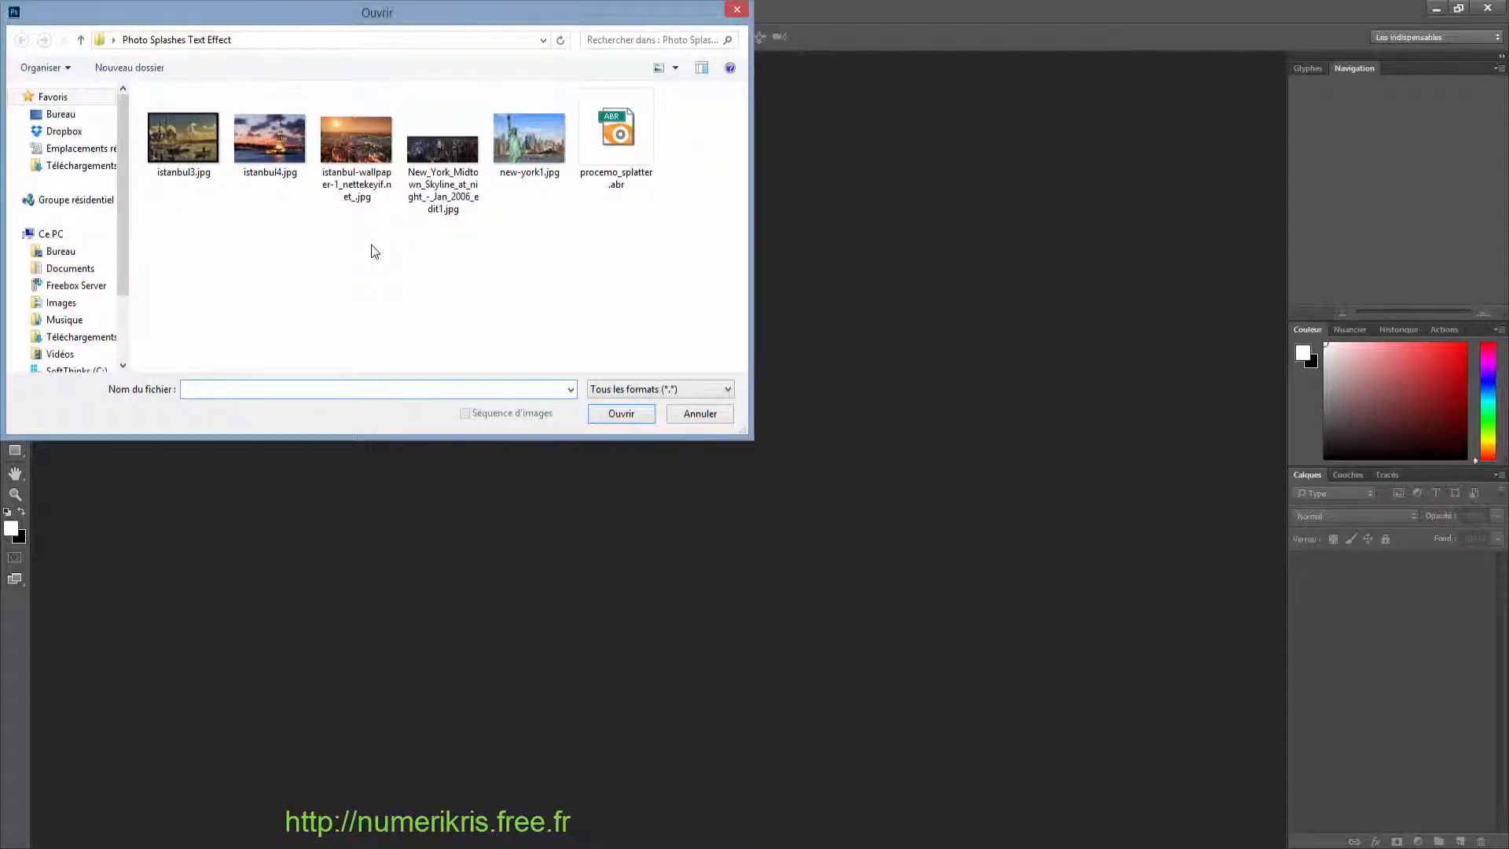
double_click(293, 165)
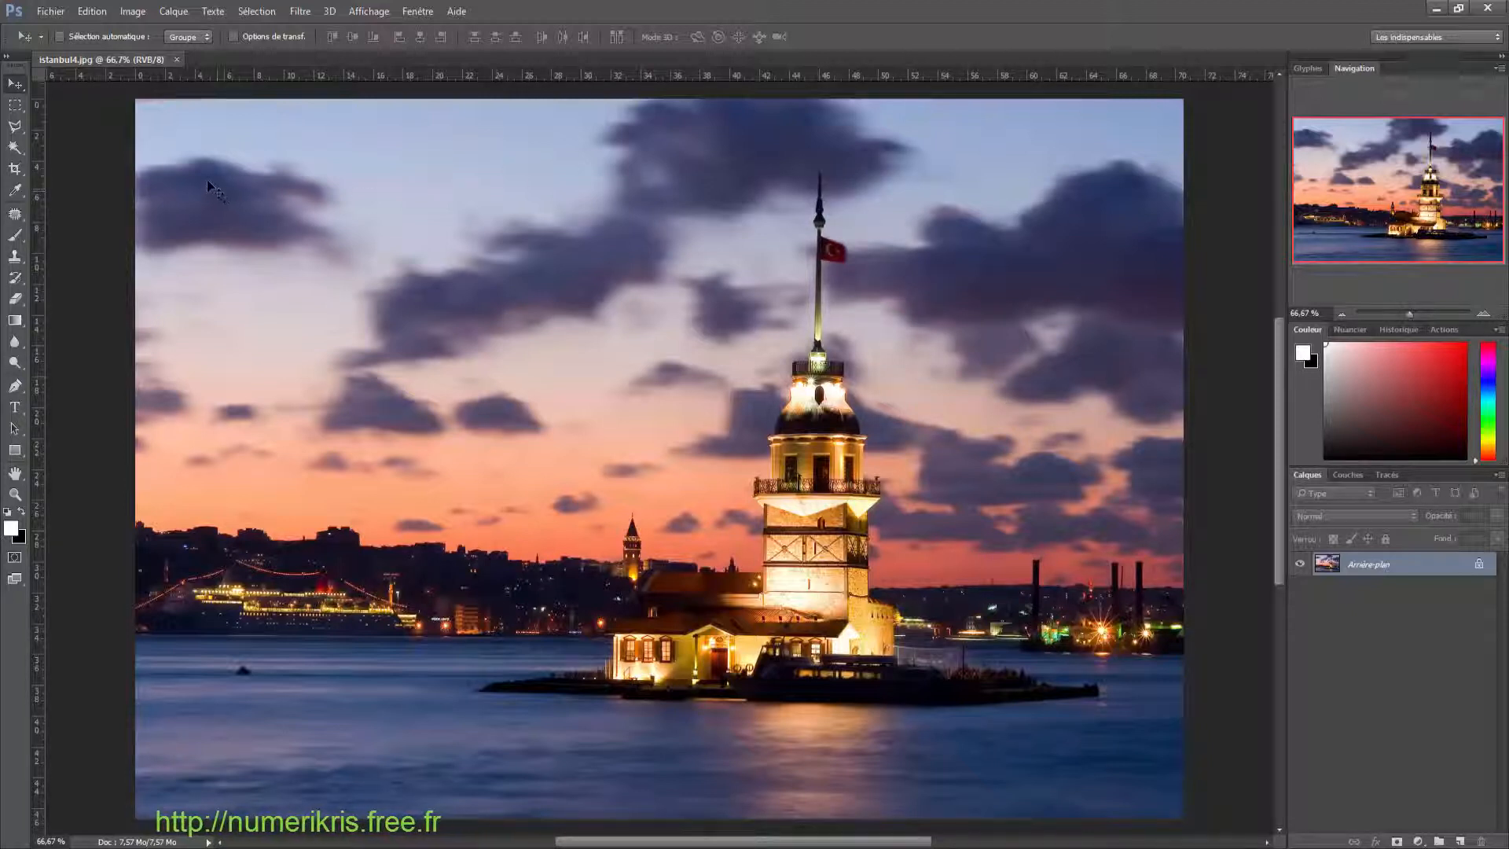
Start Correspondance de la couleur on istanbul4.jpg and load the saved statistics file "coucher de soleil.sta" from the desktop
click(145, 15)
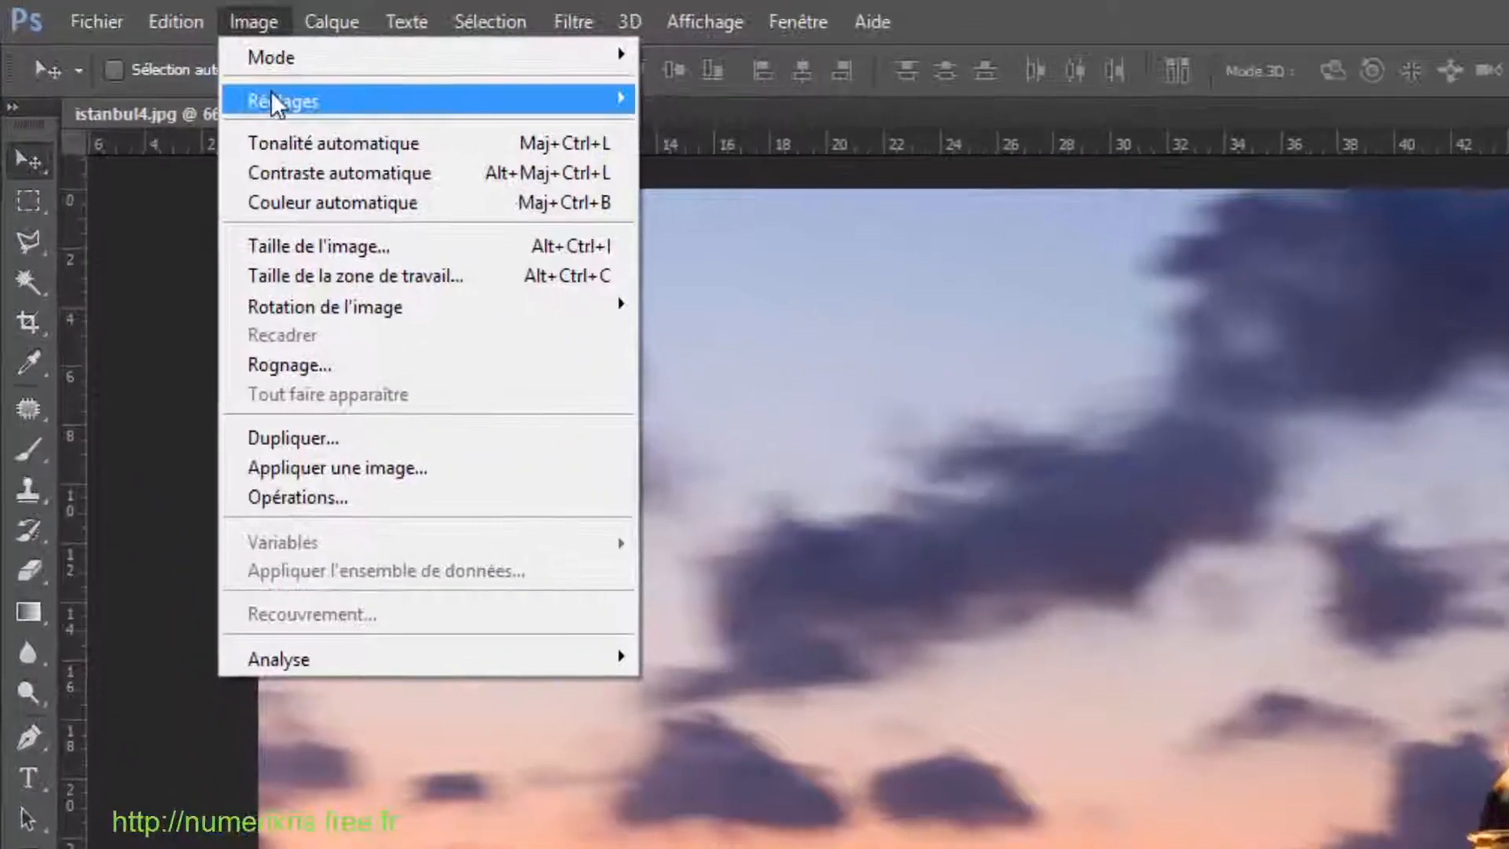
mouse_move(271, 93)
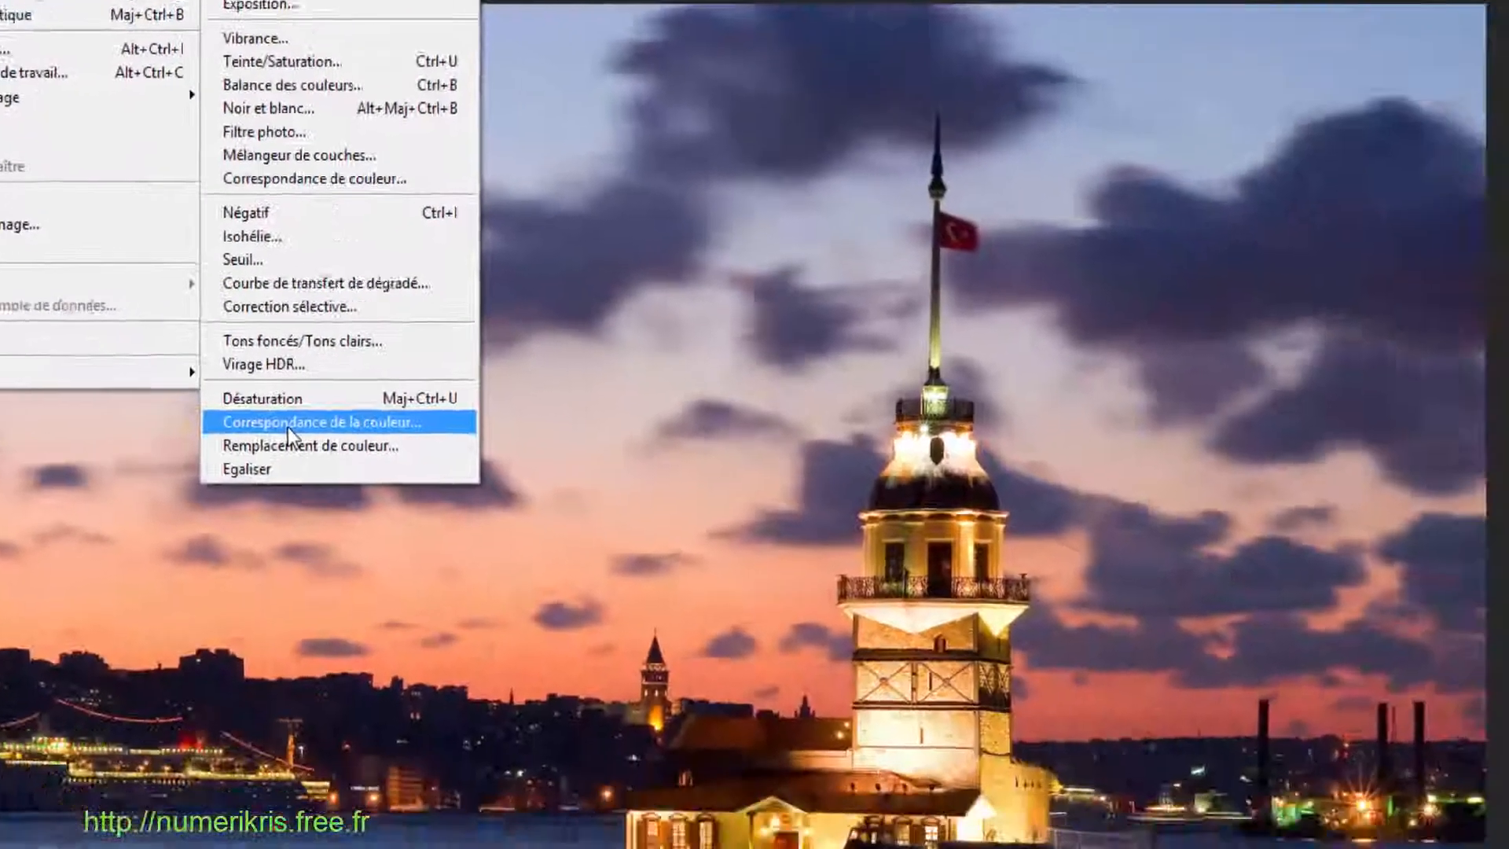
click(586, 616)
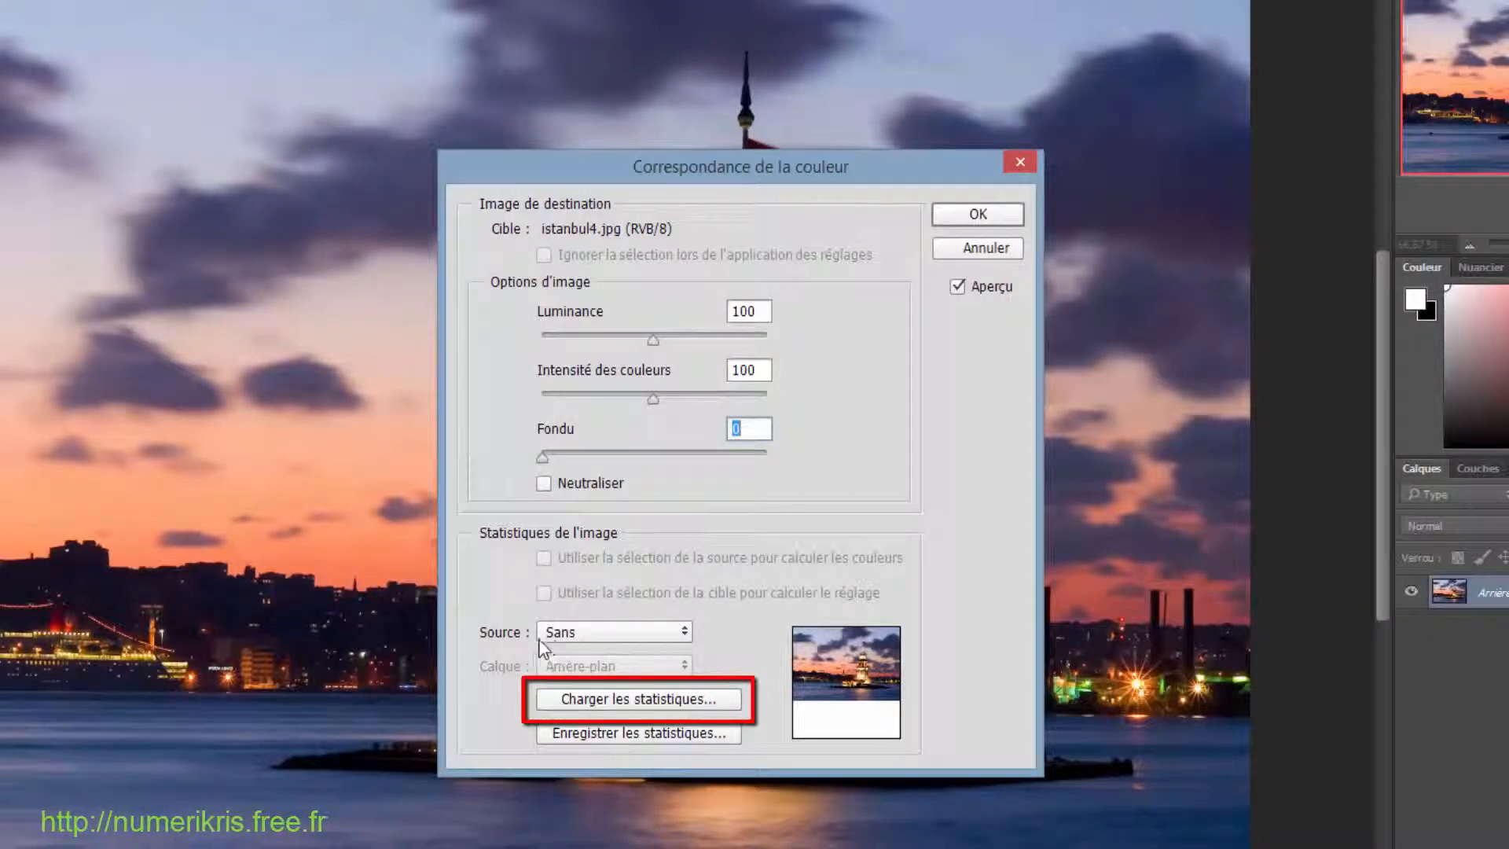
click(571, 699)
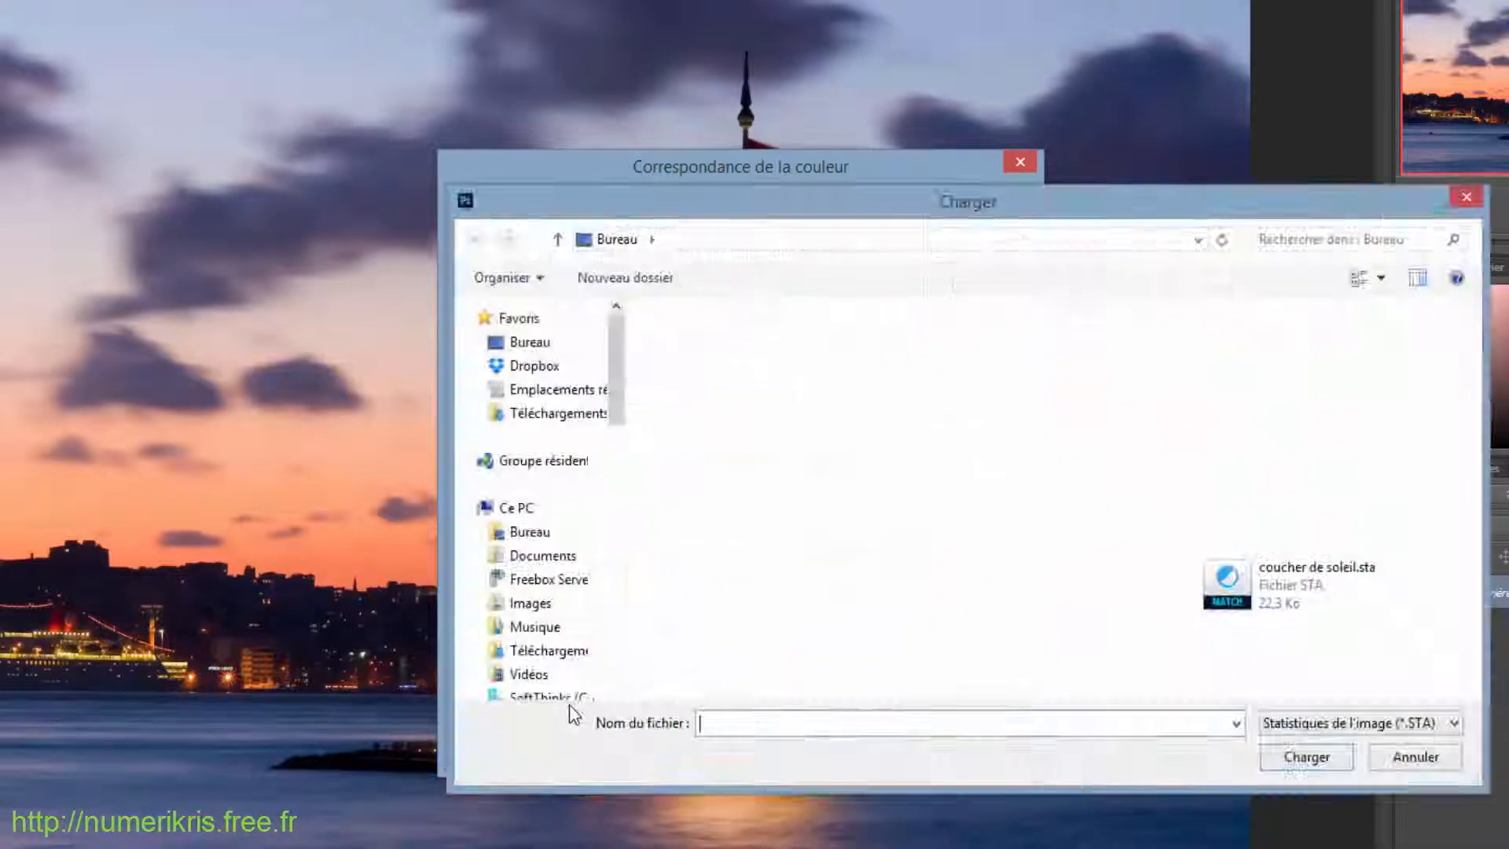
click(1298, 589)
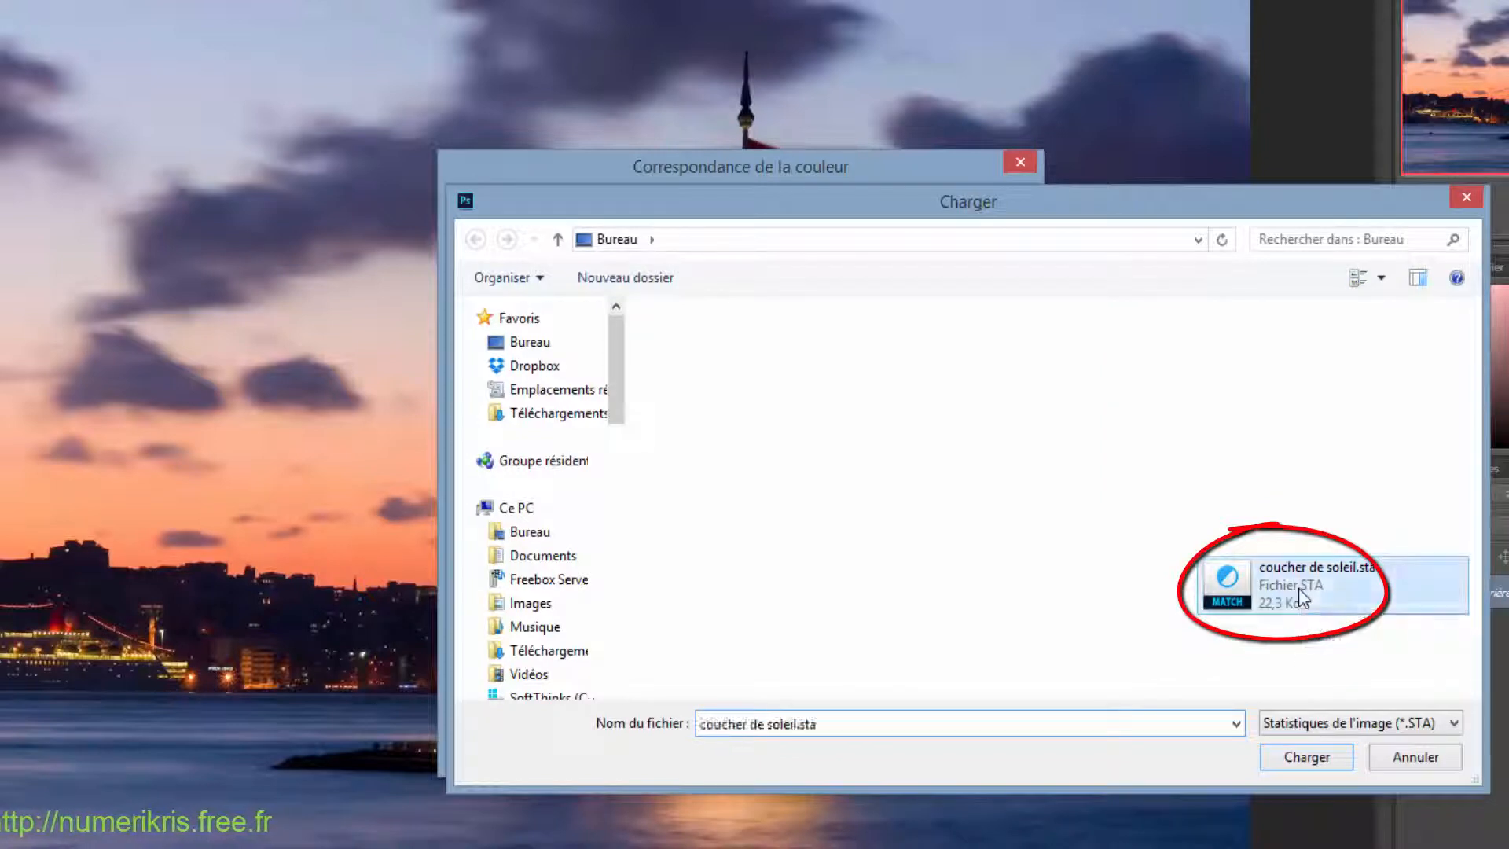
click(1298, 758)
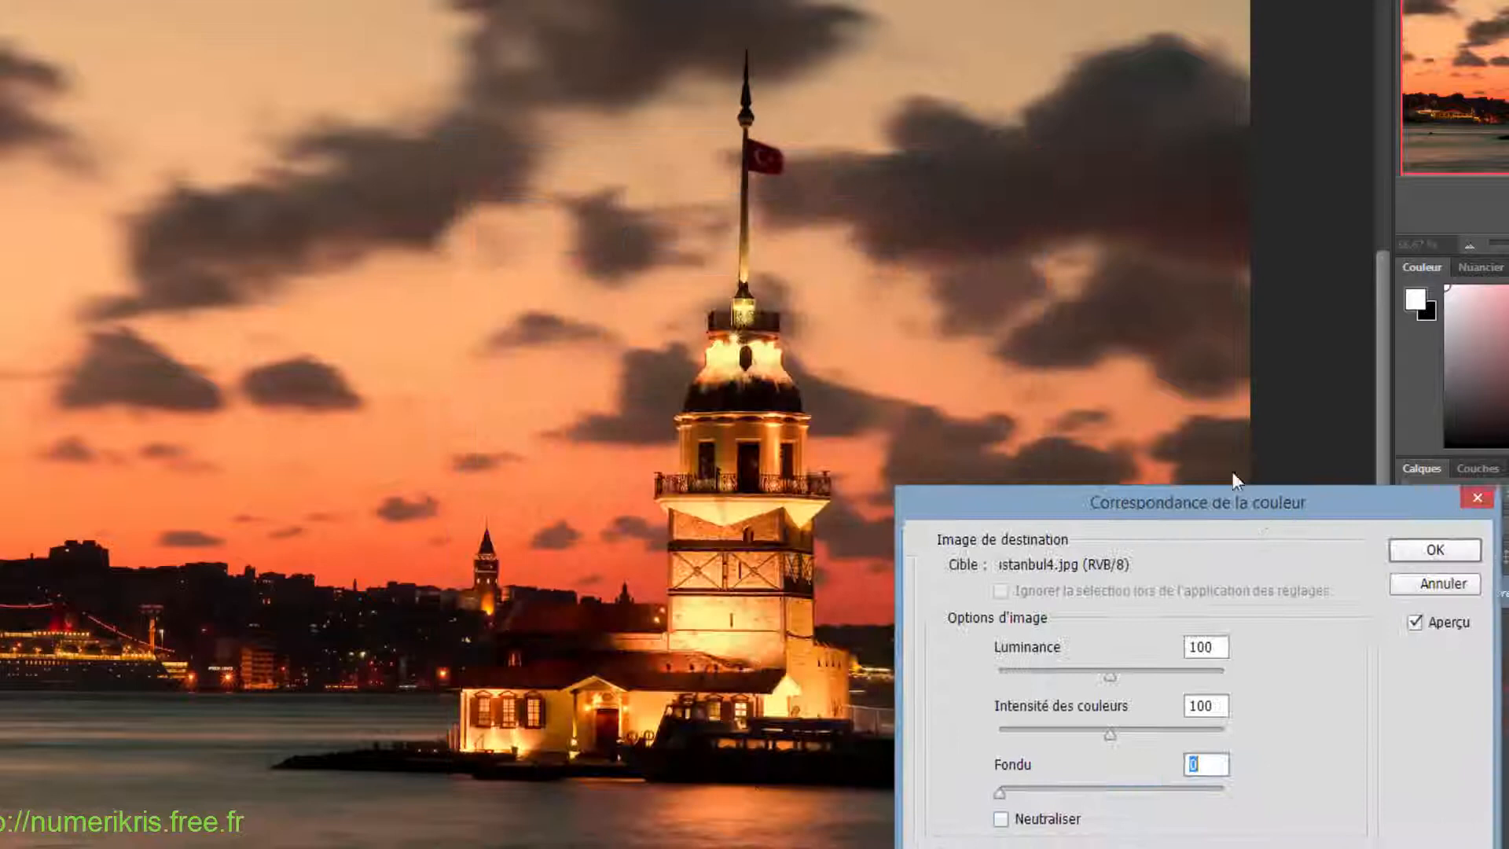
Compare the color-matched istanbul4.jpg with its original by turning the Aperçu preview off and back on
drag(1231, 501, 1370, 290)
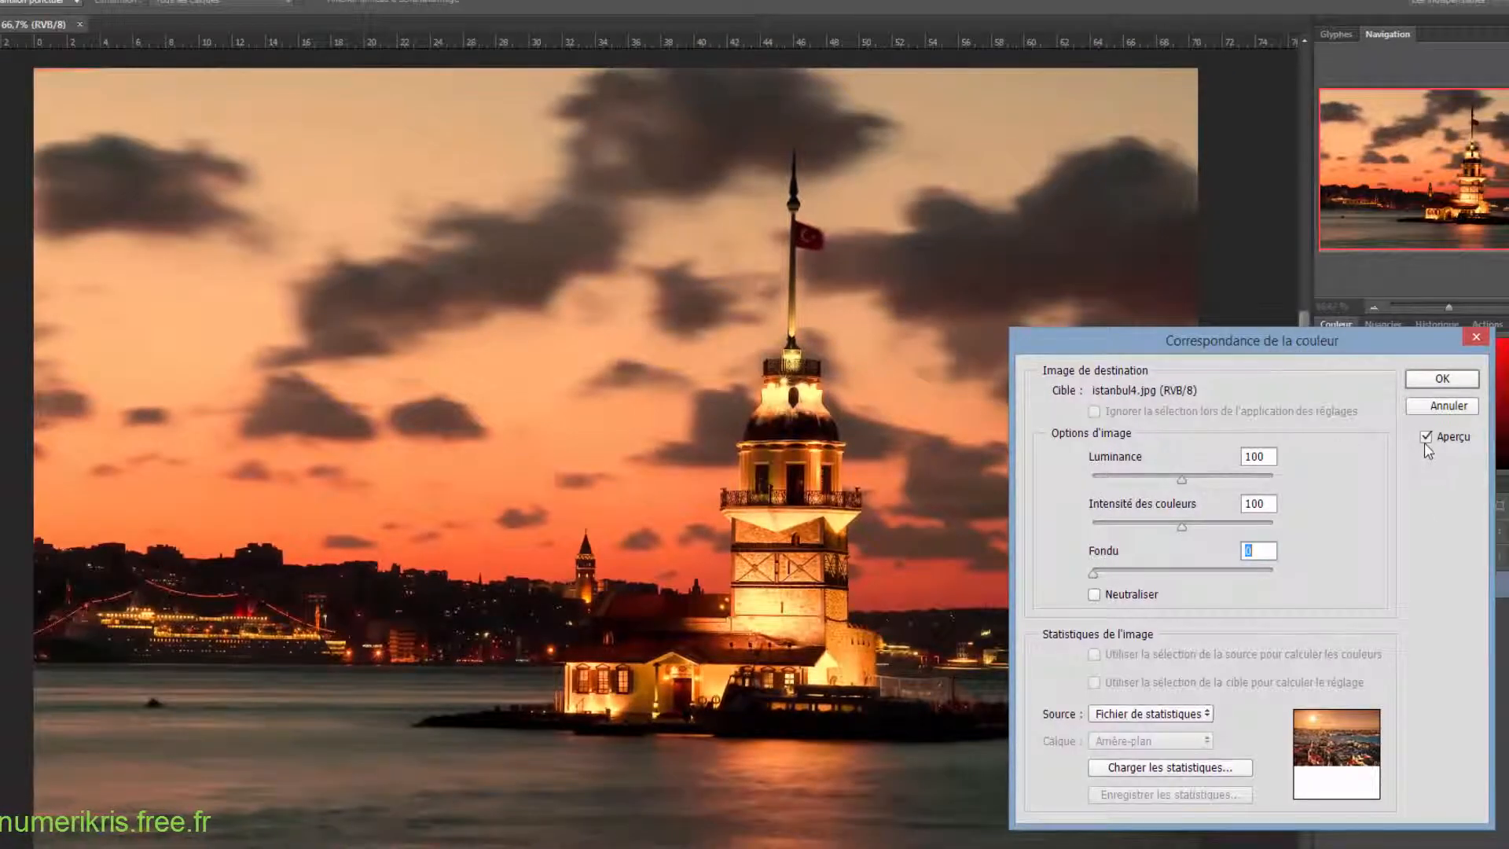
click(1427, 438)
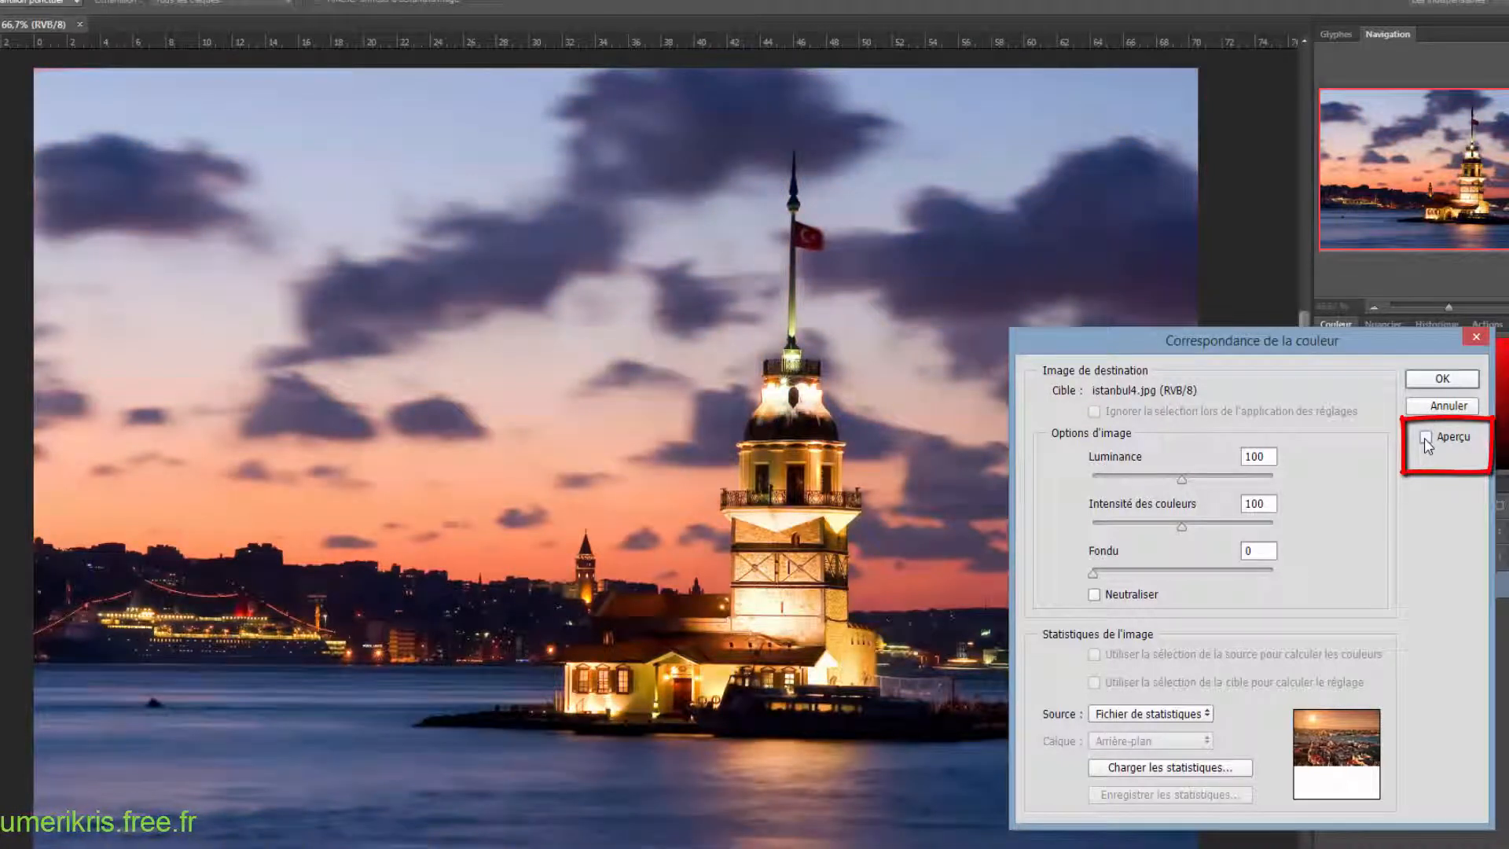
click(1426, 437)
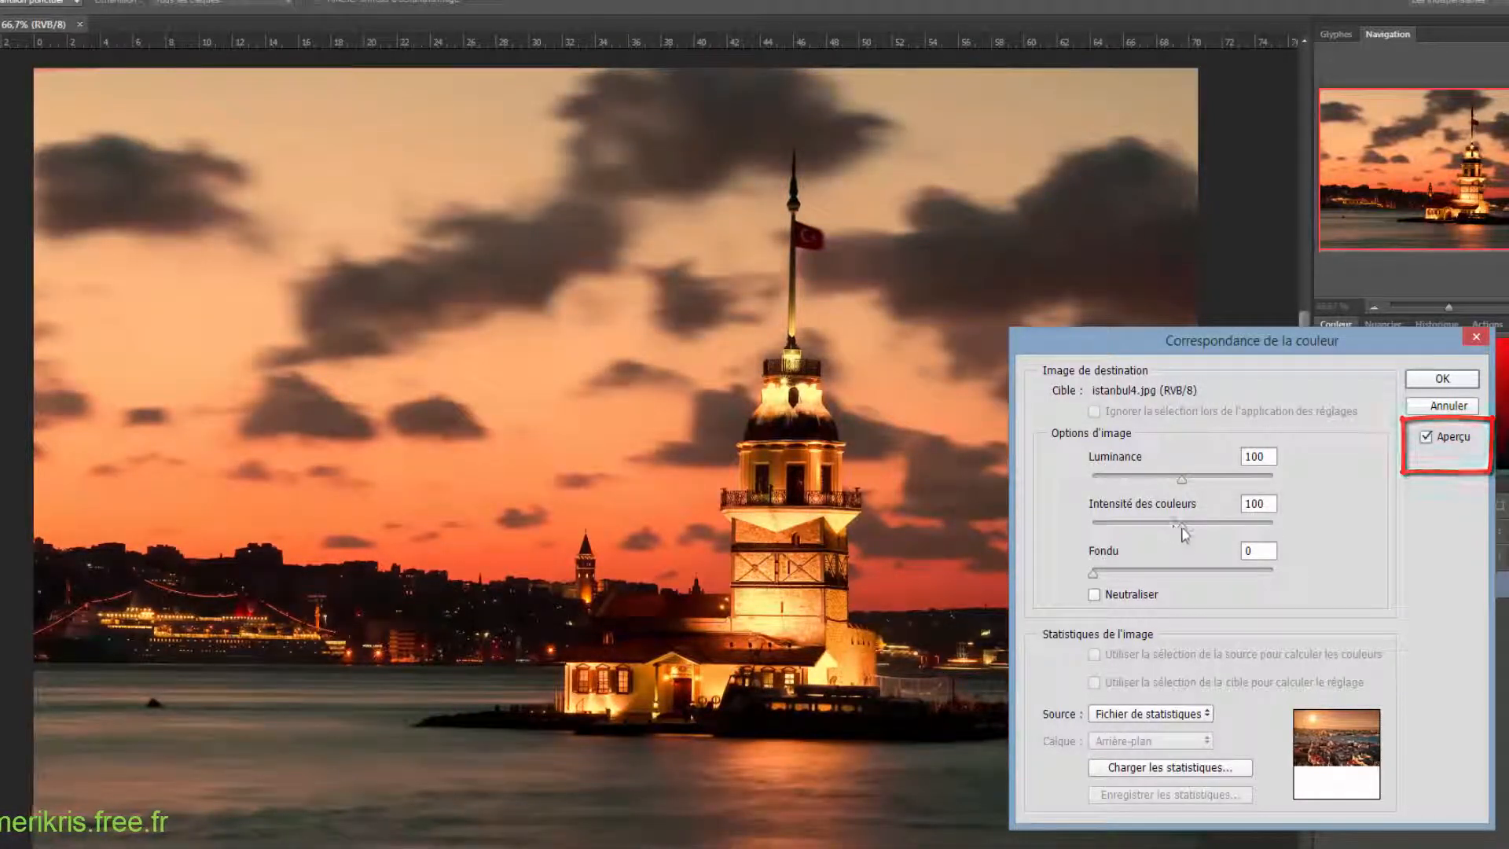
Set Intensité des couleurs to 157 and Luminance to 137, and apply the color match to istanbul4.jpg
mouse_move(1180, 528)
mouse_down()
mouse_move(1129, 530)
mouse_move(1235, 527)
mouse_up()
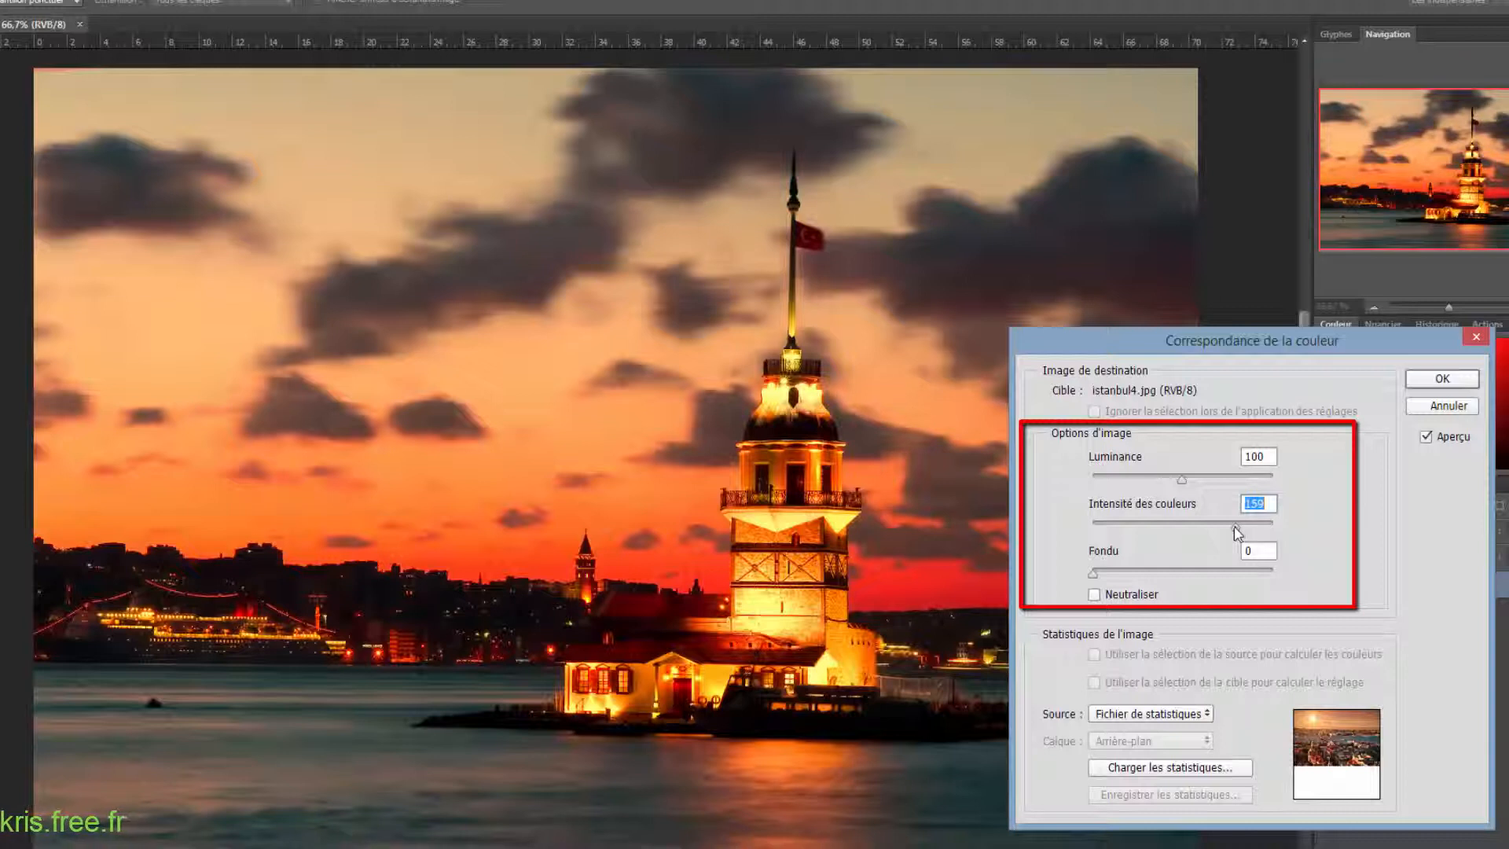
click(1180, 481)
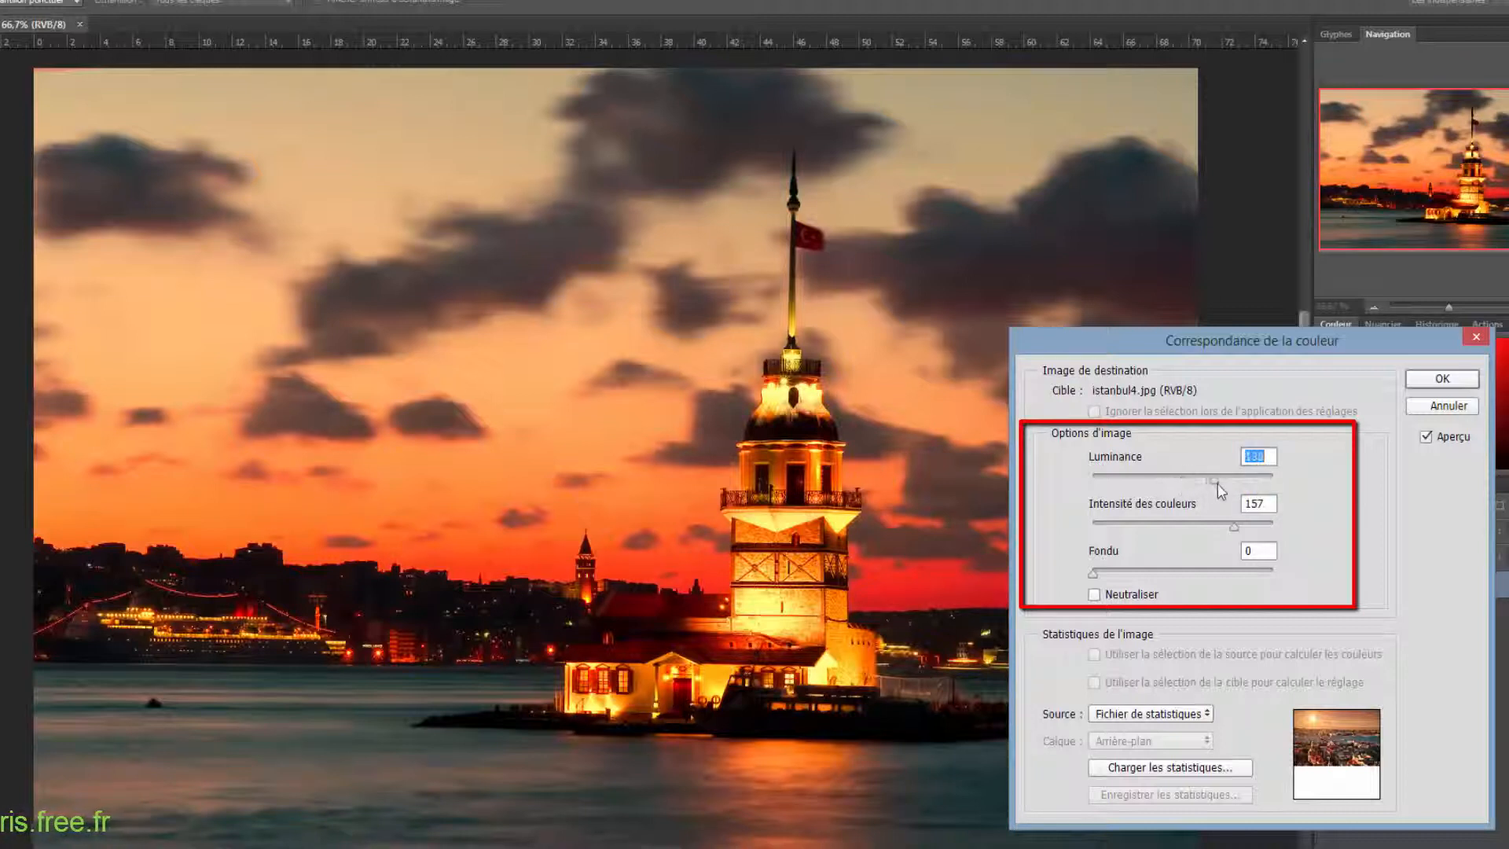
drag(1217, 484, 1216, 486)
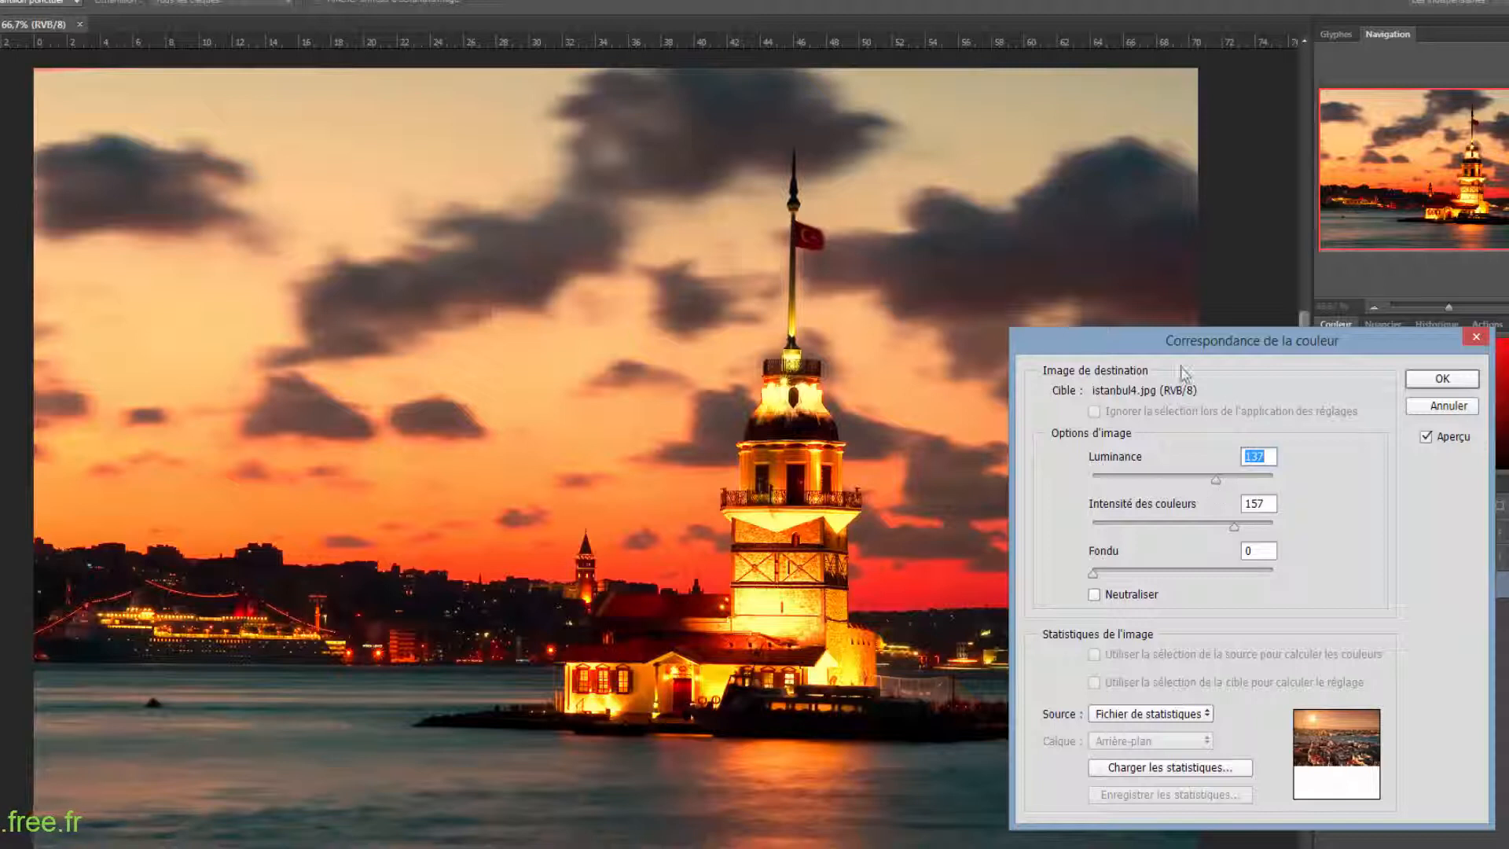
drag(1187, 352, 1178, 307)
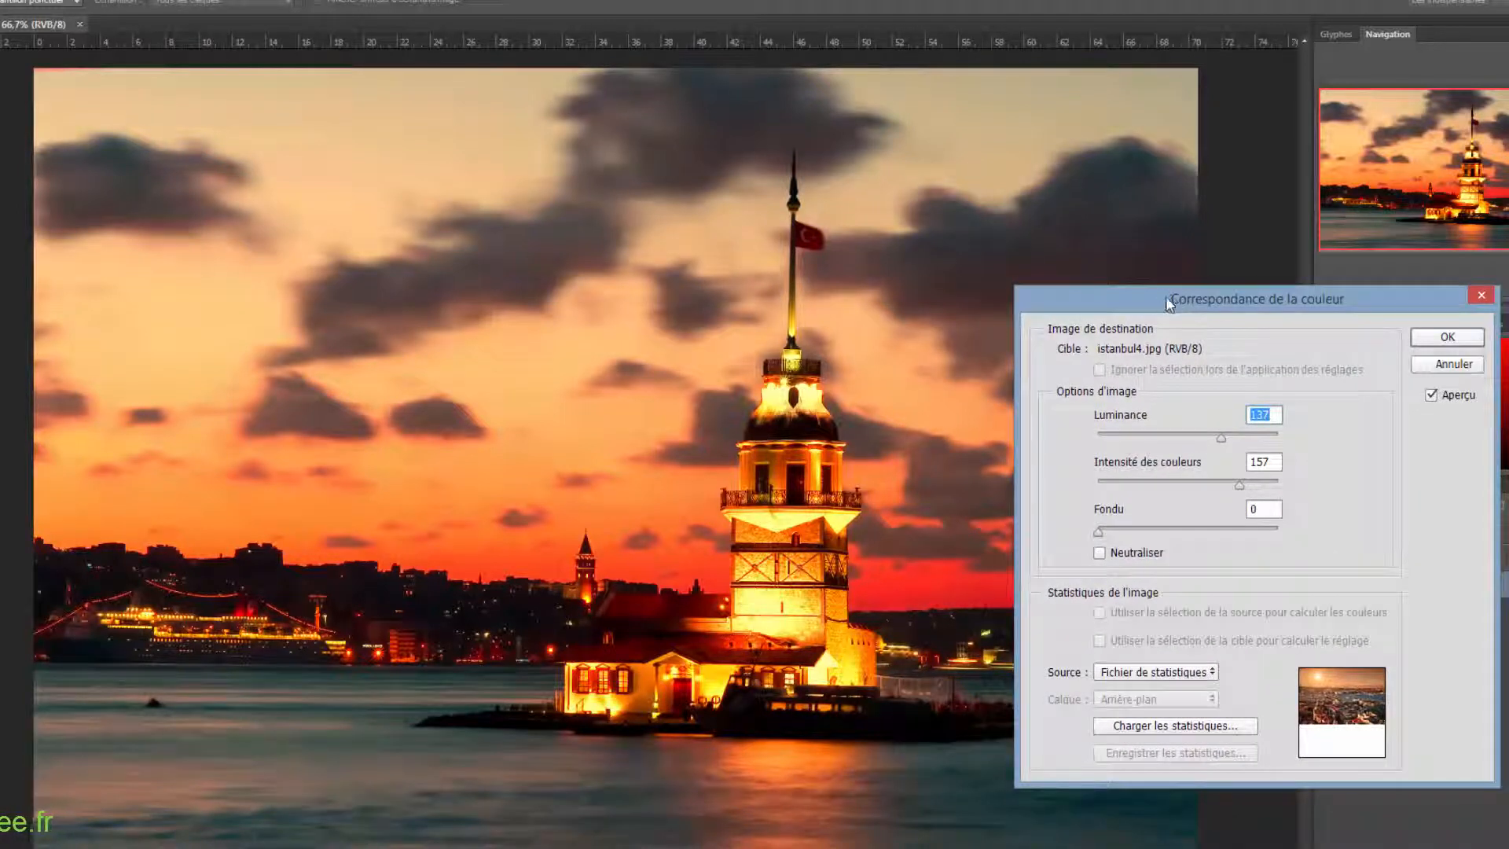
click(1438, 338)
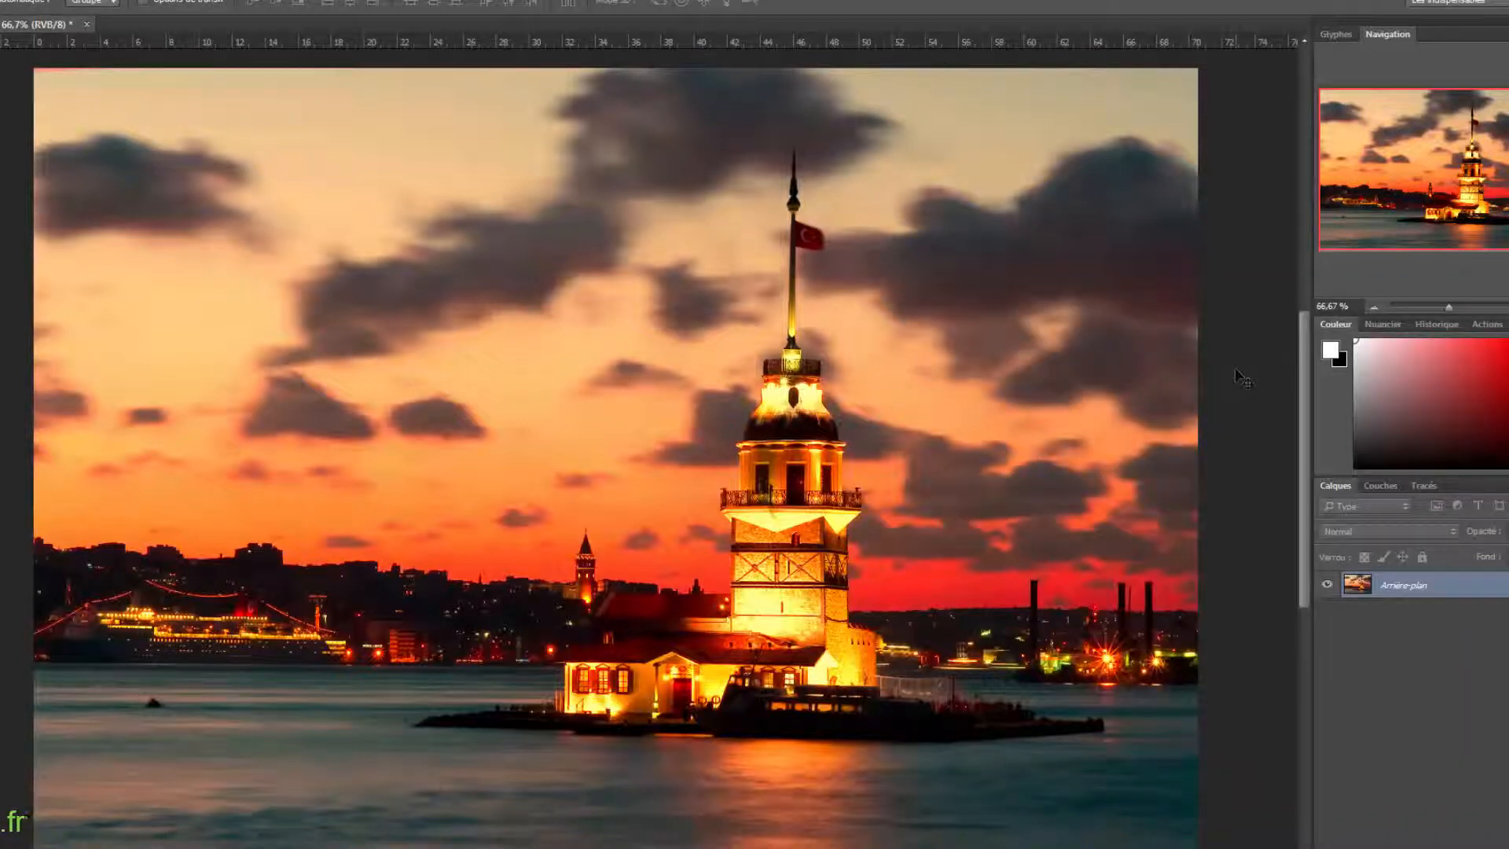